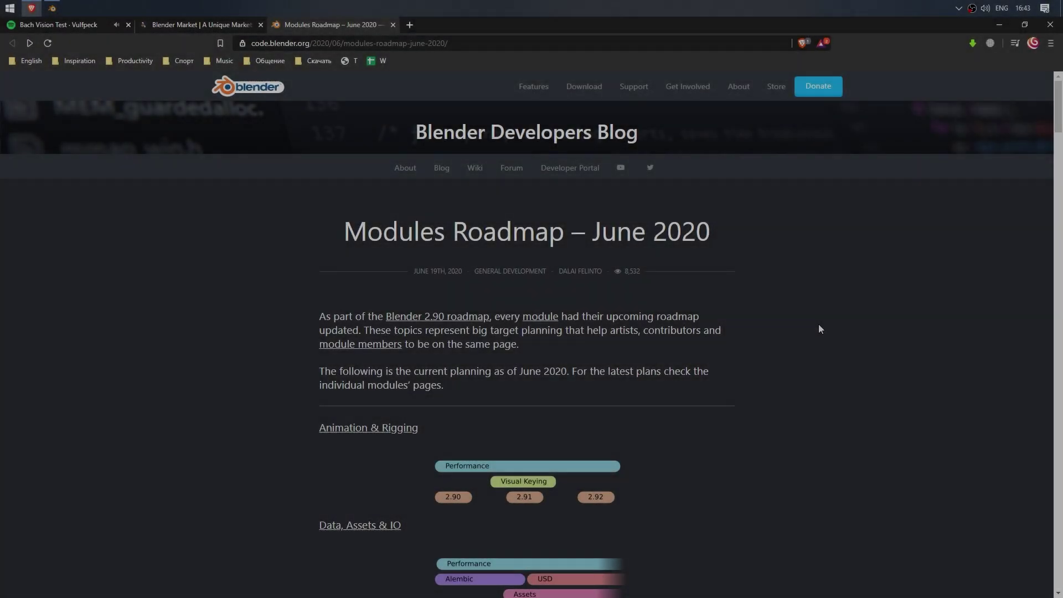
Step: Skim the June 2020 Modules Roadmap post, and search Blender Market for "UV"
scroll(819, 329, down, 10)
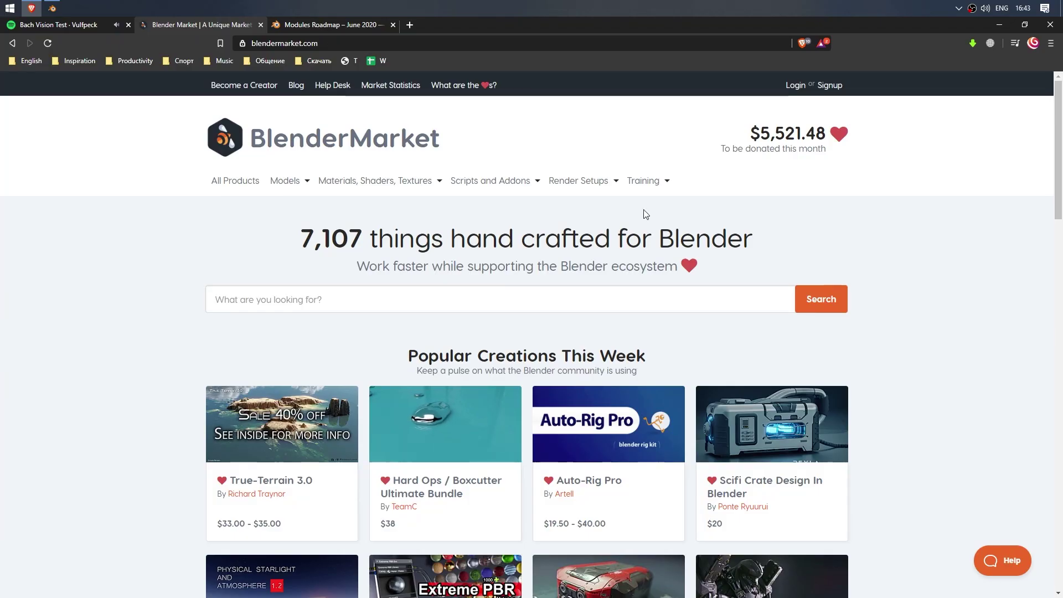
click(275, 298)
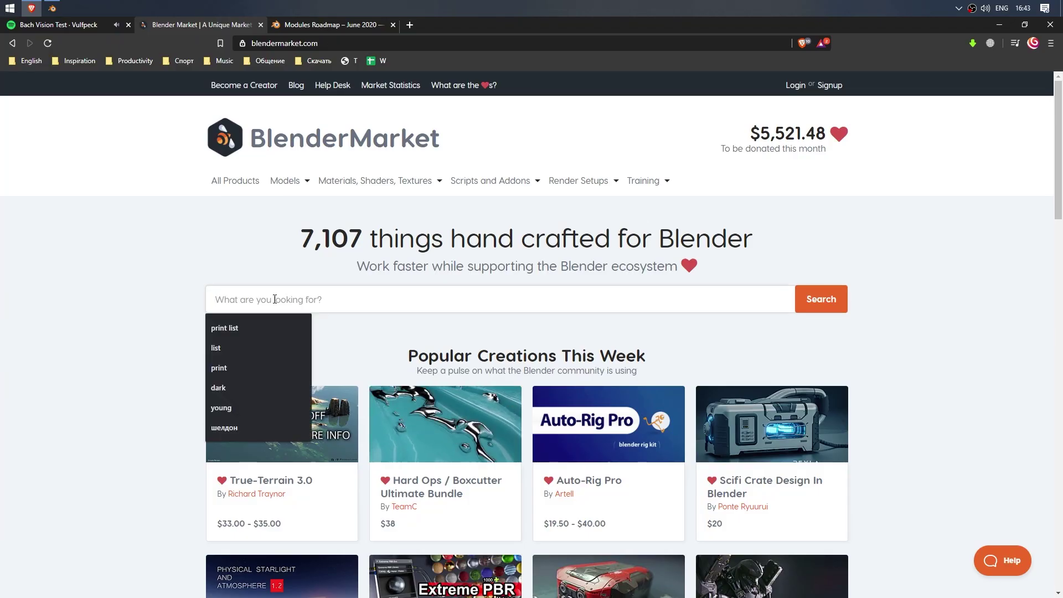
text(UV)
key(Return)
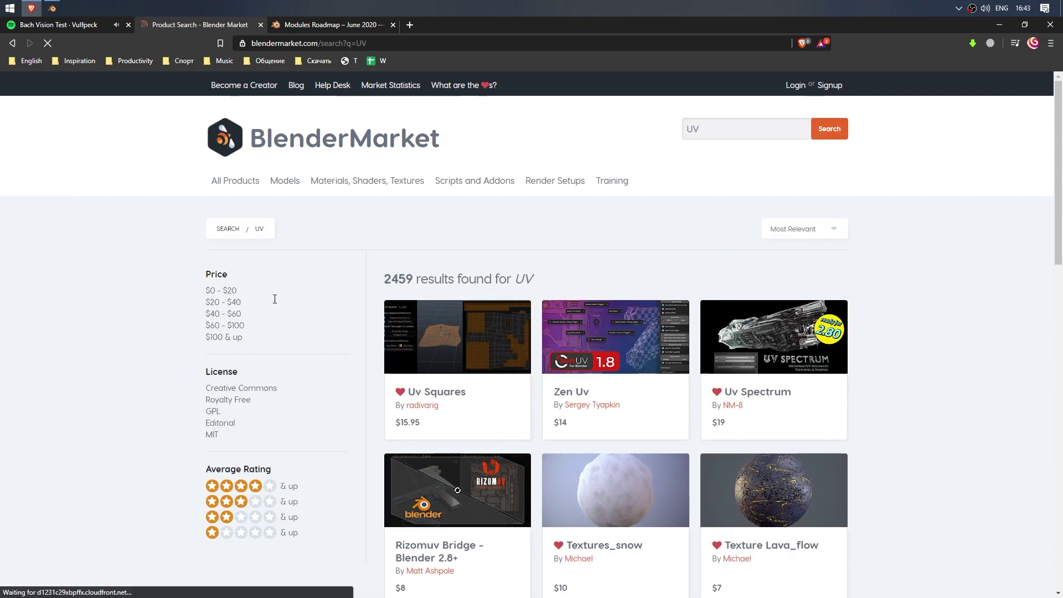
Step: Browse the UV search results, open the Zen Uv product page and read its description
scroll(897, 346, down, 10)
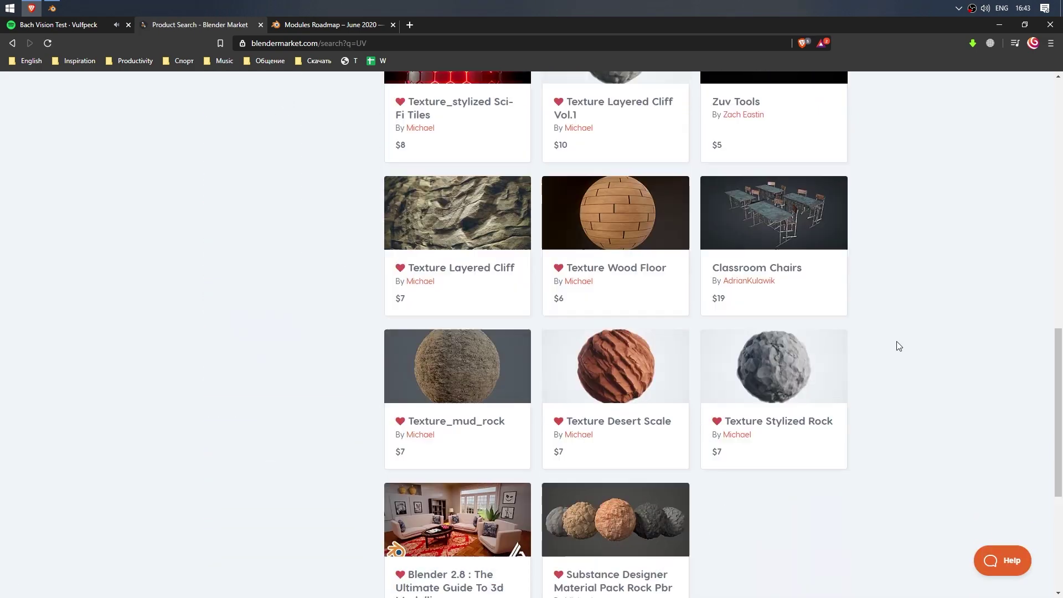
scroll(898, 346, up, 10)
click(645, 380)
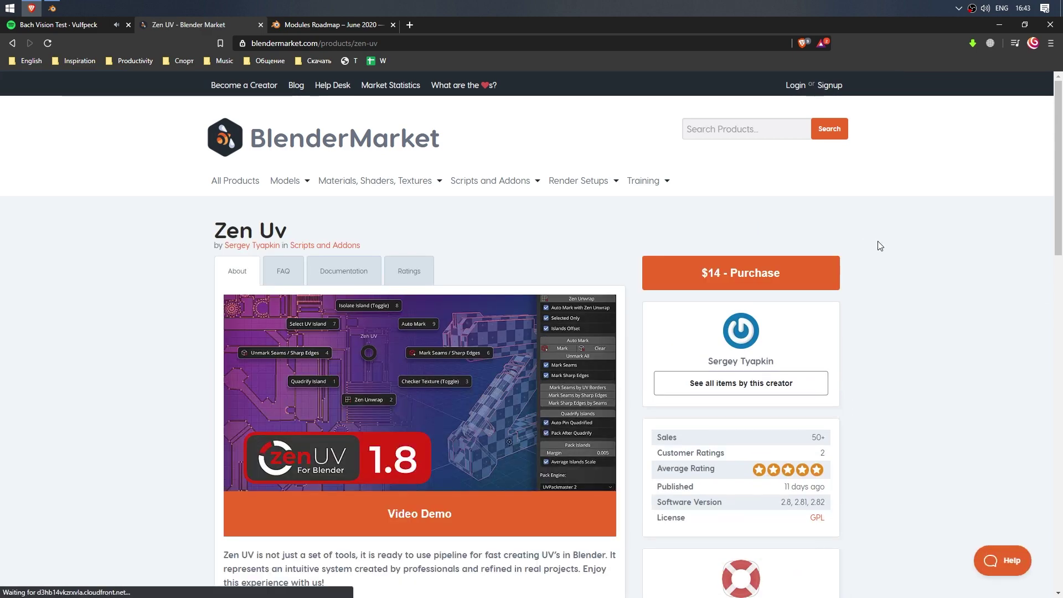
scroll(909, 342, down, 5)
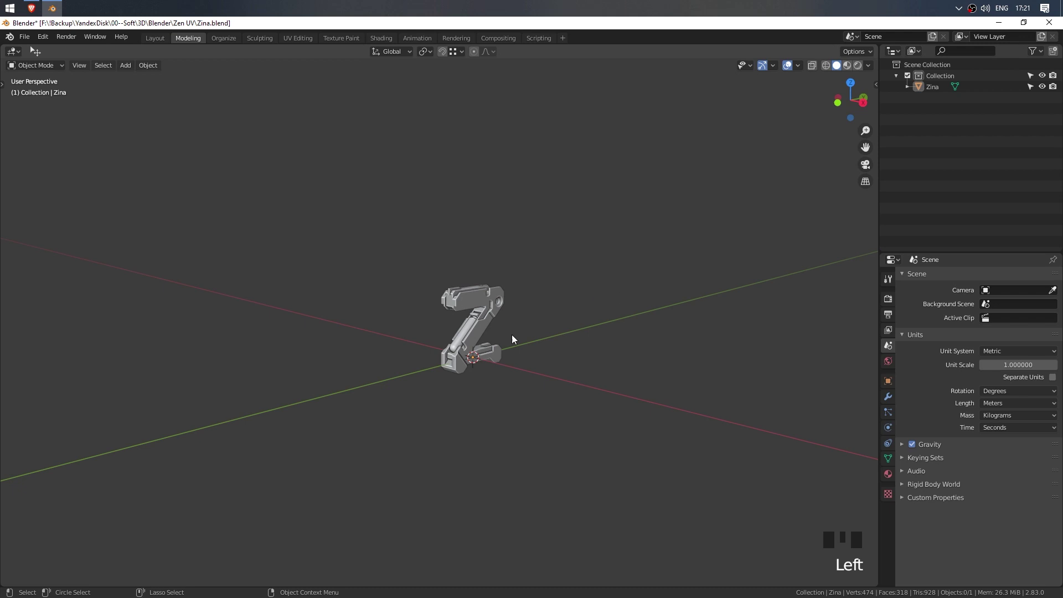
Step: Switch to Blender, put the Zina object into Edit Mode in the UV Editing workspace and remove its existing UV map
scroll(460, 328, up, 7)
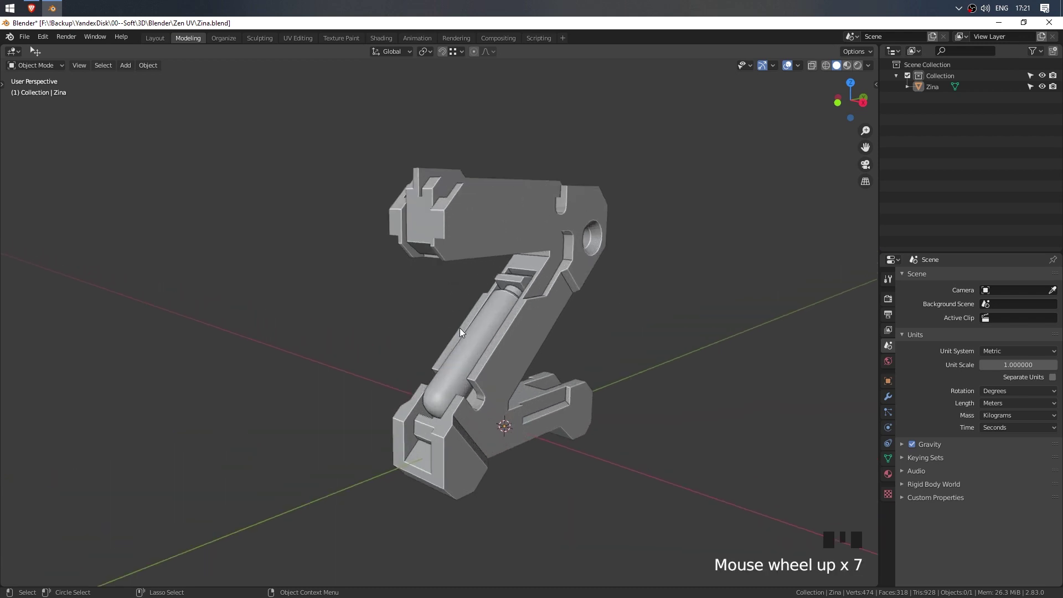
alt+shift+drag(459, 328, 501, 299)
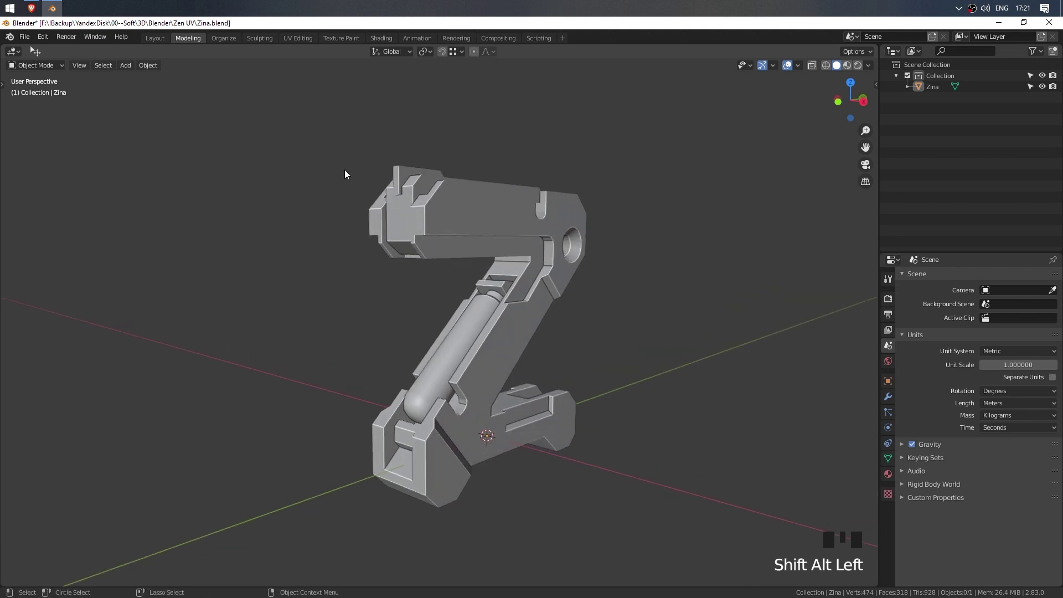
click(298, 38)
click(701, 250)
key(Tab)
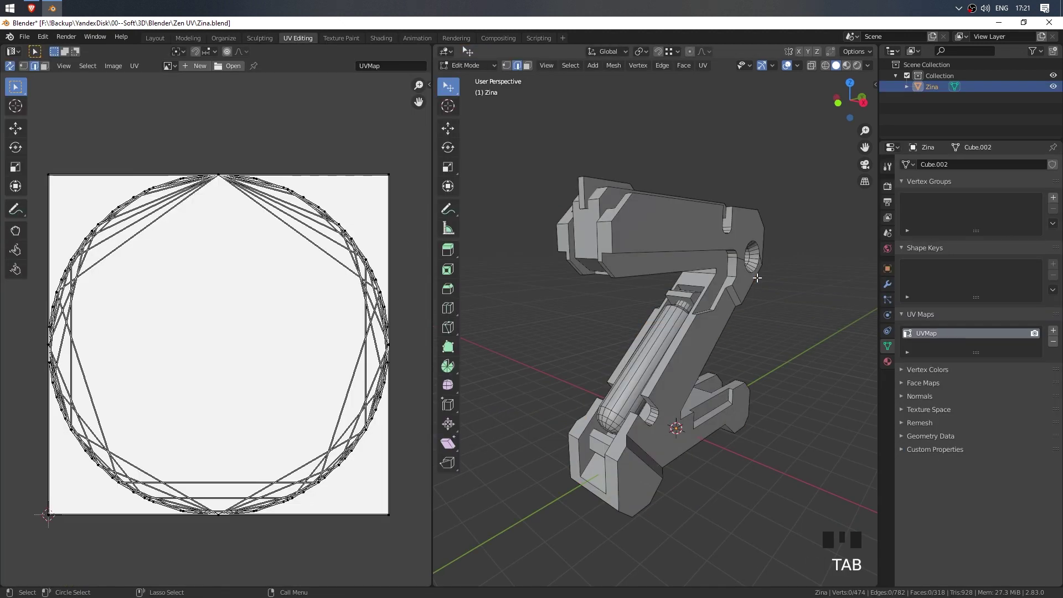
click(1053, 342)
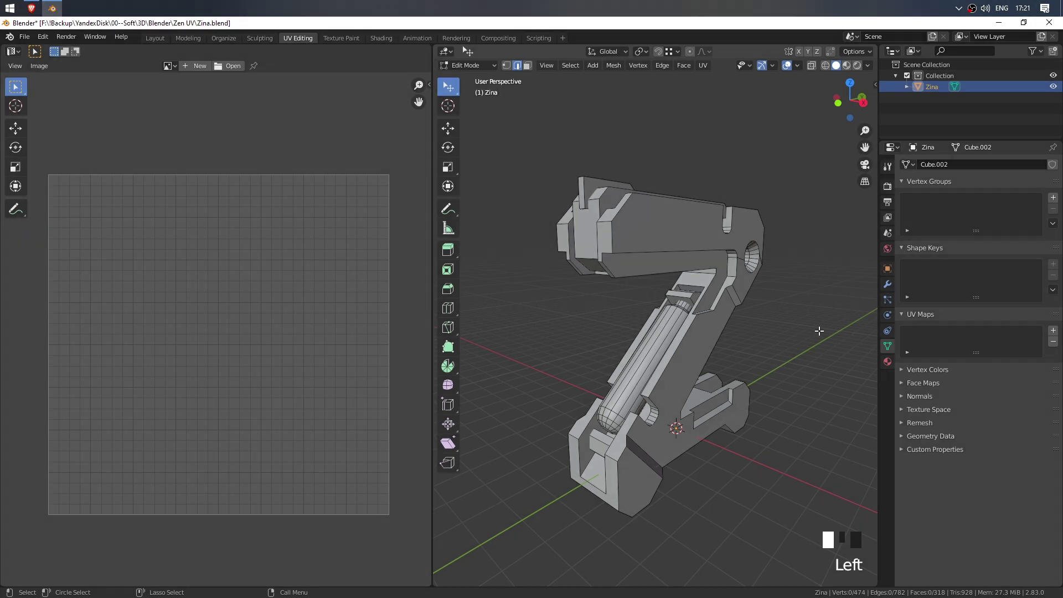
Step: Unwrap the whole Zina mesh in Edit Mode with Zen Unwrap, using the Auto Mark & Unwrap option
key(alt+q)
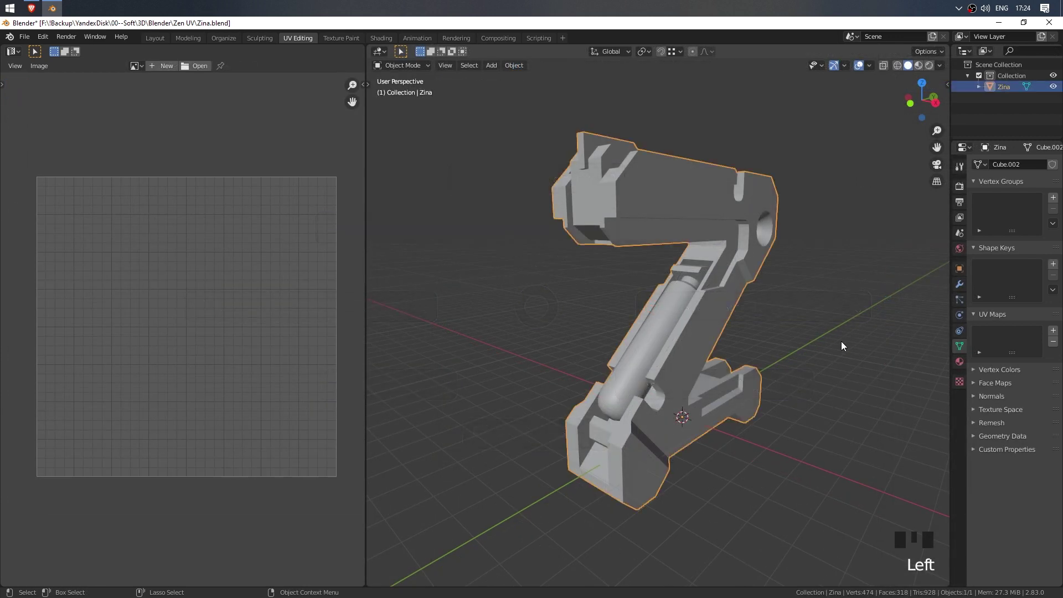
key(Tab)
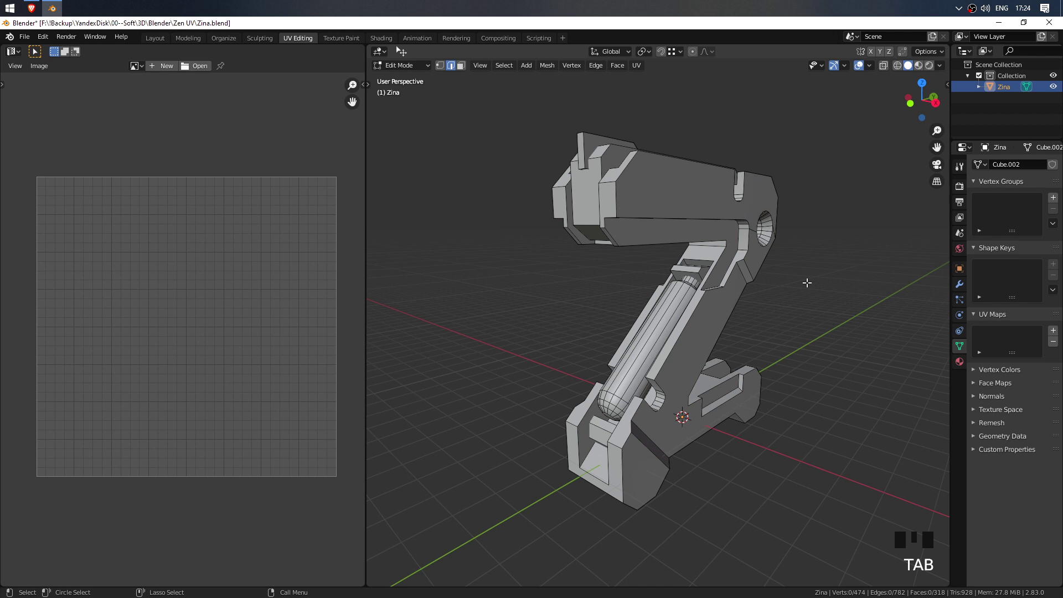
key(a)
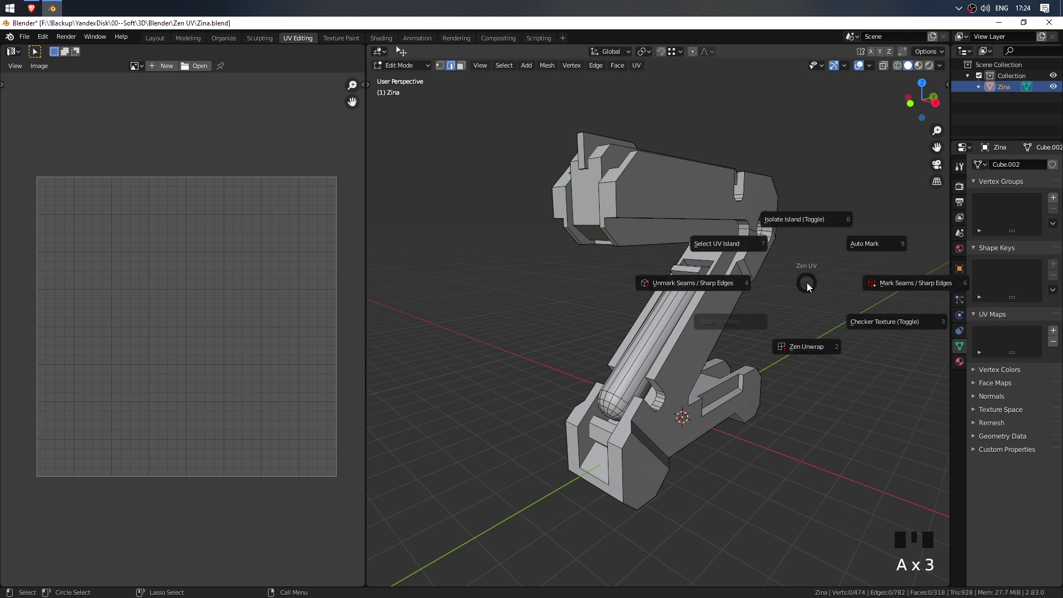
key(Tab)
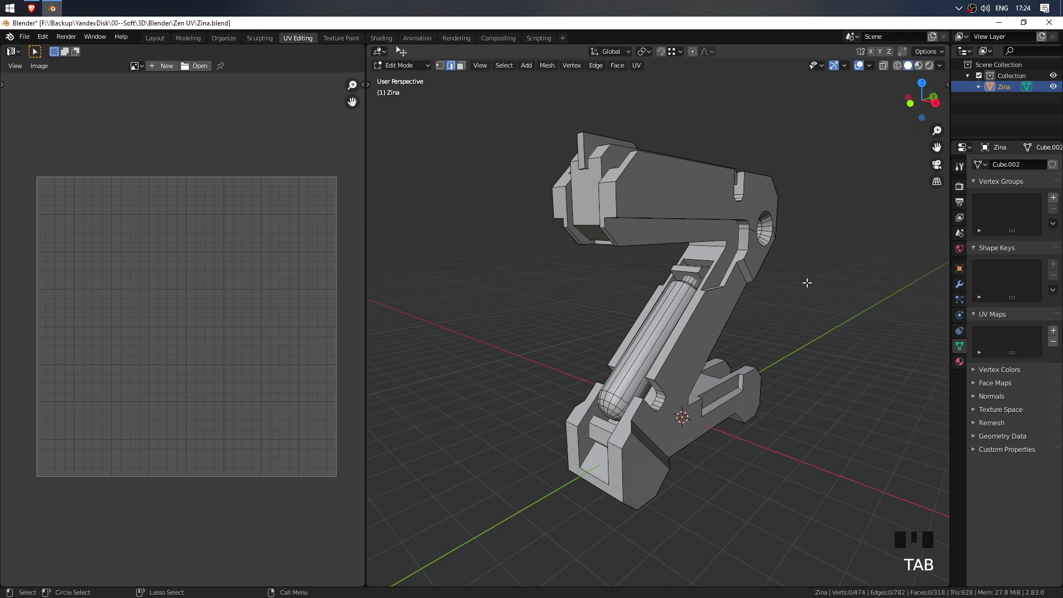
key(a)
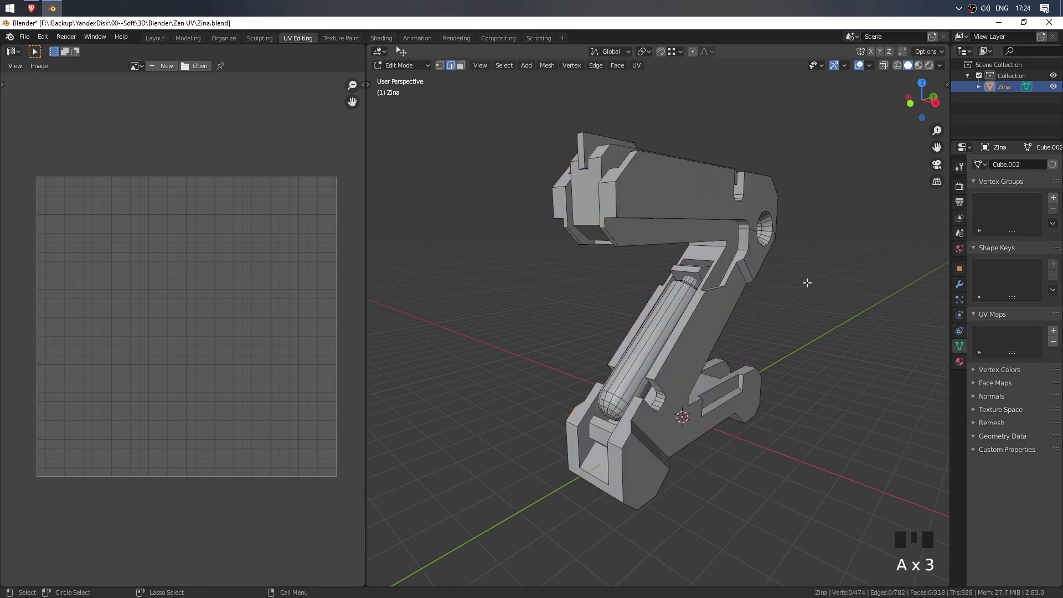
key(alt+u)
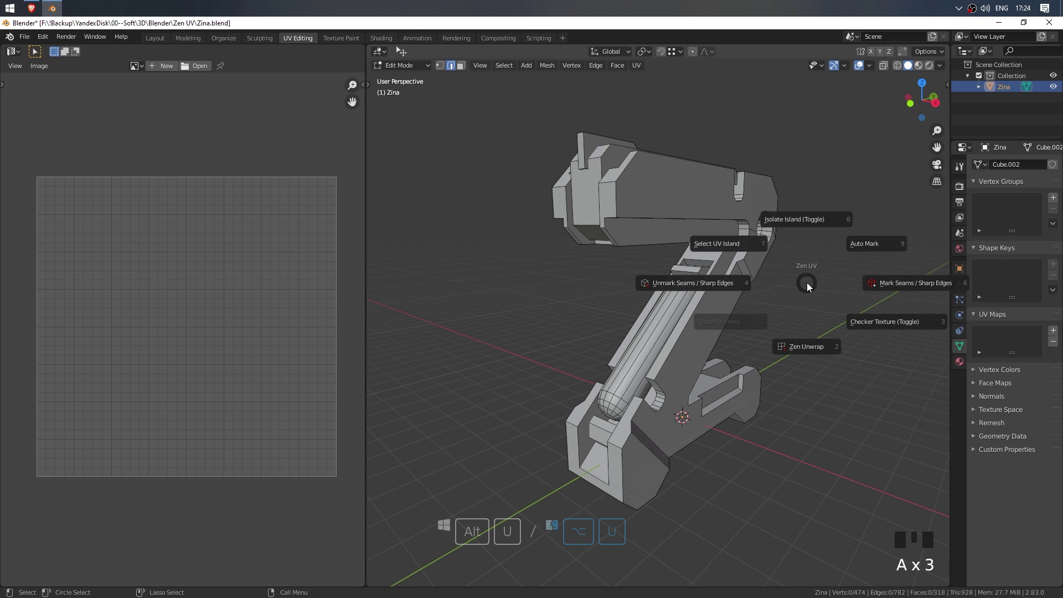
click(810, 350)
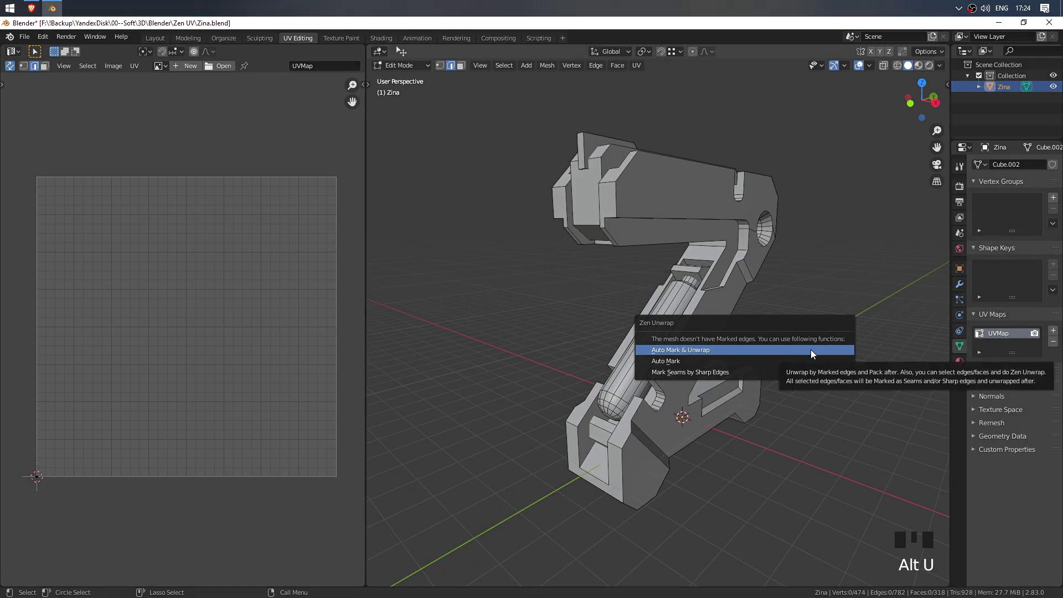
click(811, 349)
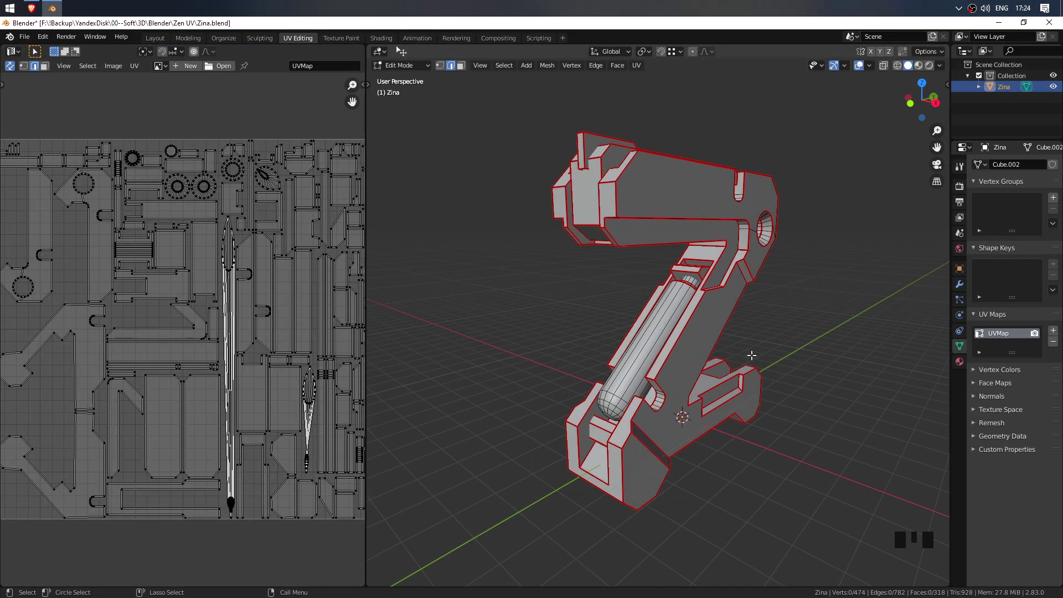
Step: Turn on the Zen UV checker texture for Zina and inspect the model in Object Mode for texture stretching on the cylinder
key(alt+q)
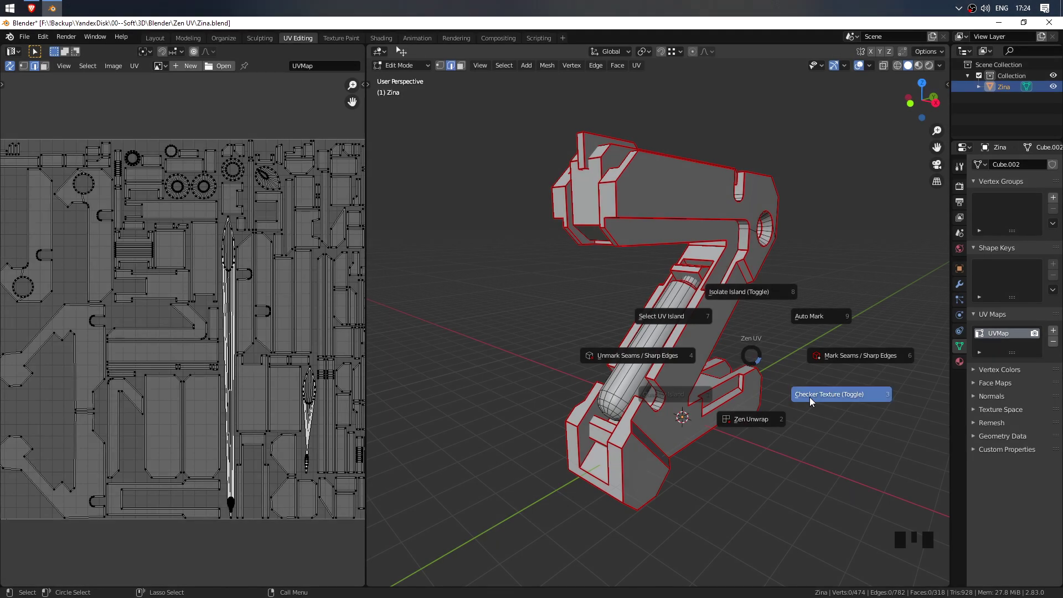
click(809, 397)
key(Tab)
alt+drag(704, 371, 725, 378)
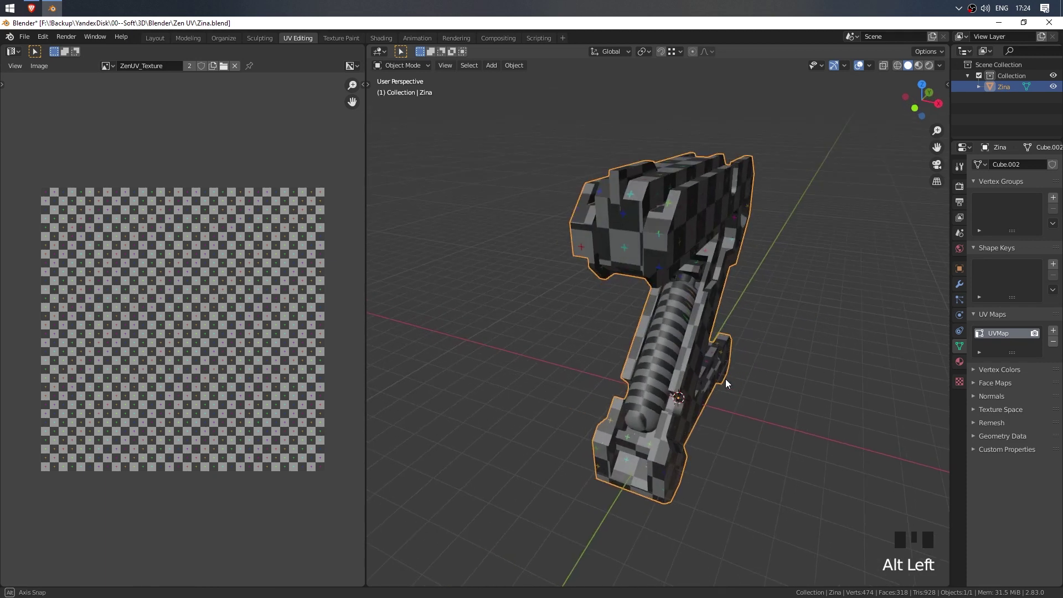
scroll(666, 398, up, 4)
alt+drag(626, 426, 564, 403)
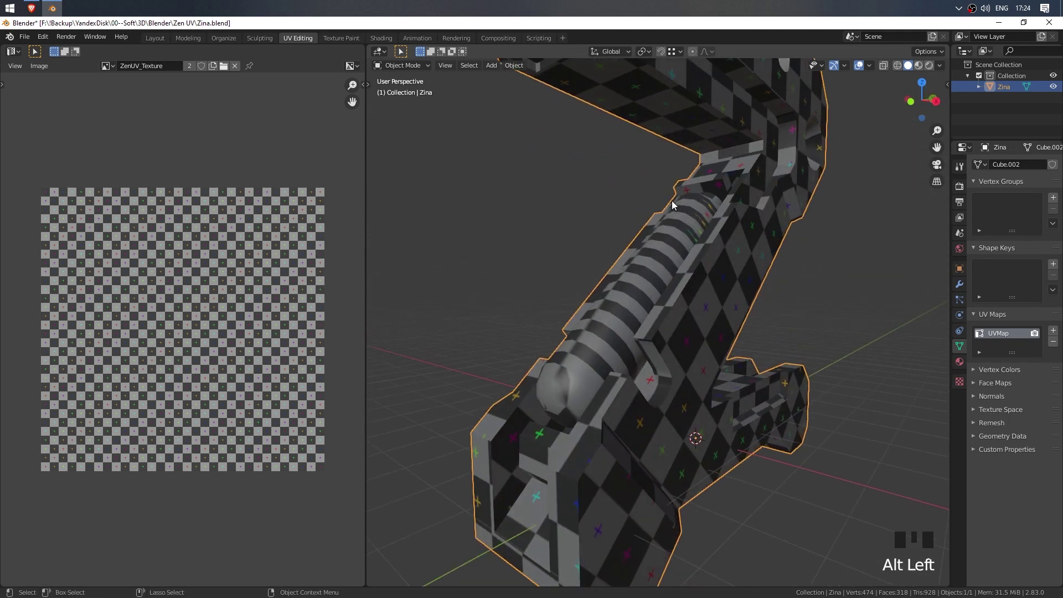
alt+drag(672, 200, 689, 355)
scroll(765, 203, down, 2)
scroll(689, 355, up, 2)
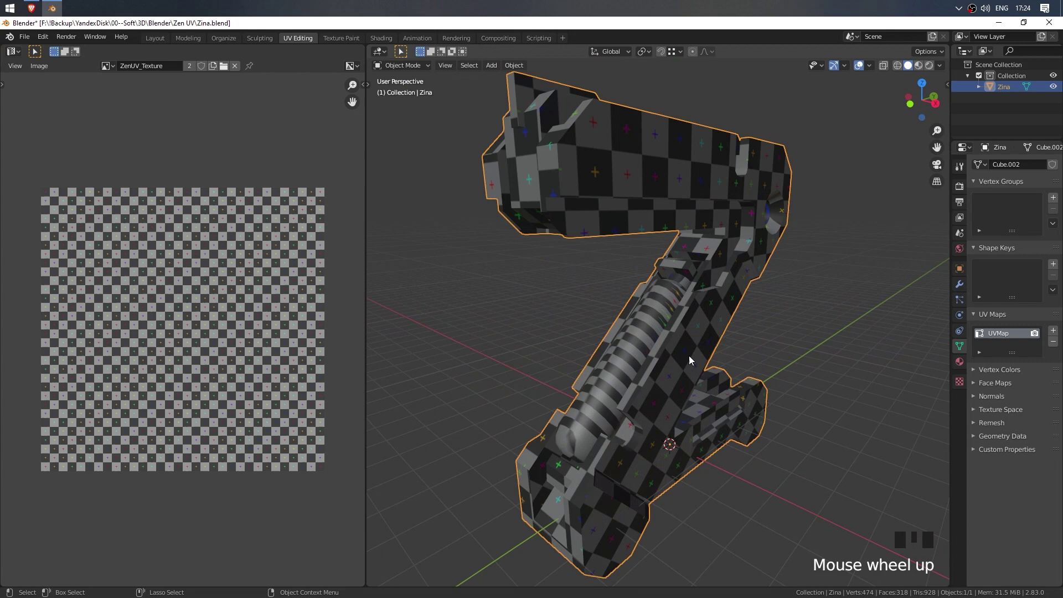
Step: In Edit Mode, select the UV islands of the cylindrical parts and isolate them with Isolate Island
key(Tab)
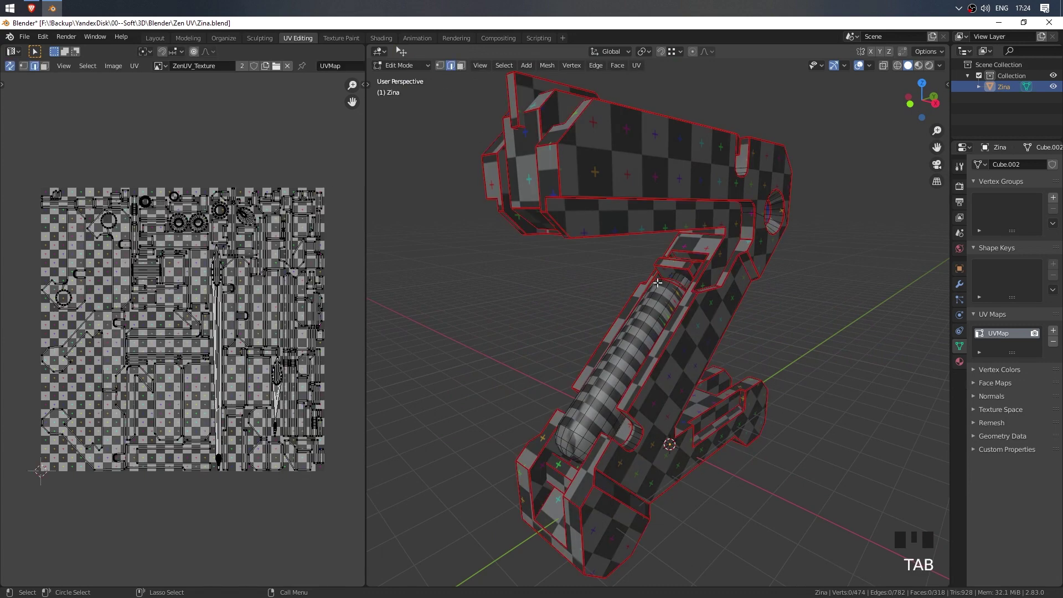
scroll(691, 351, down, 2)
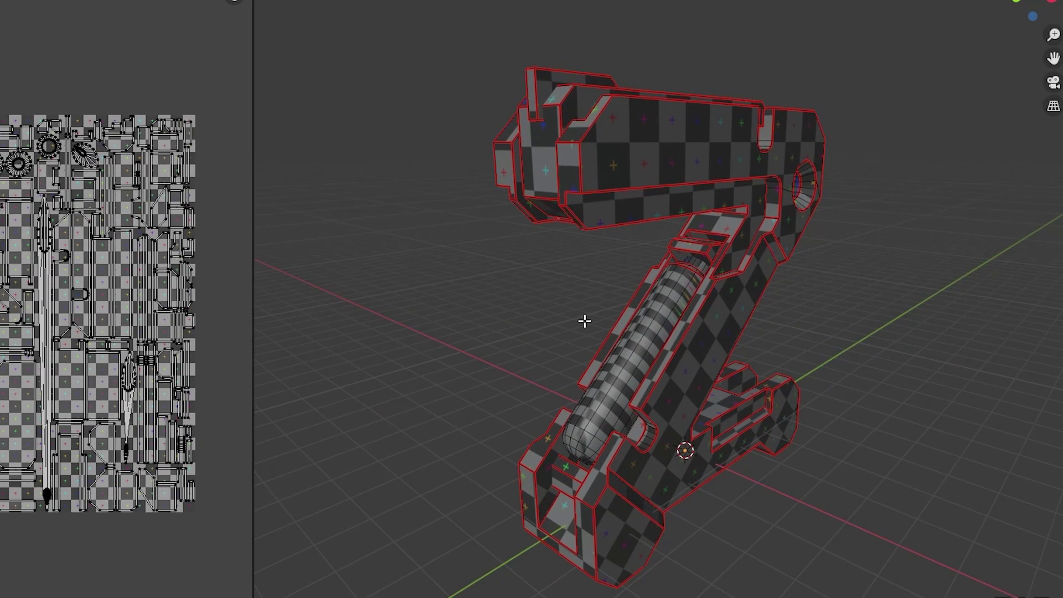
key(alt+q)
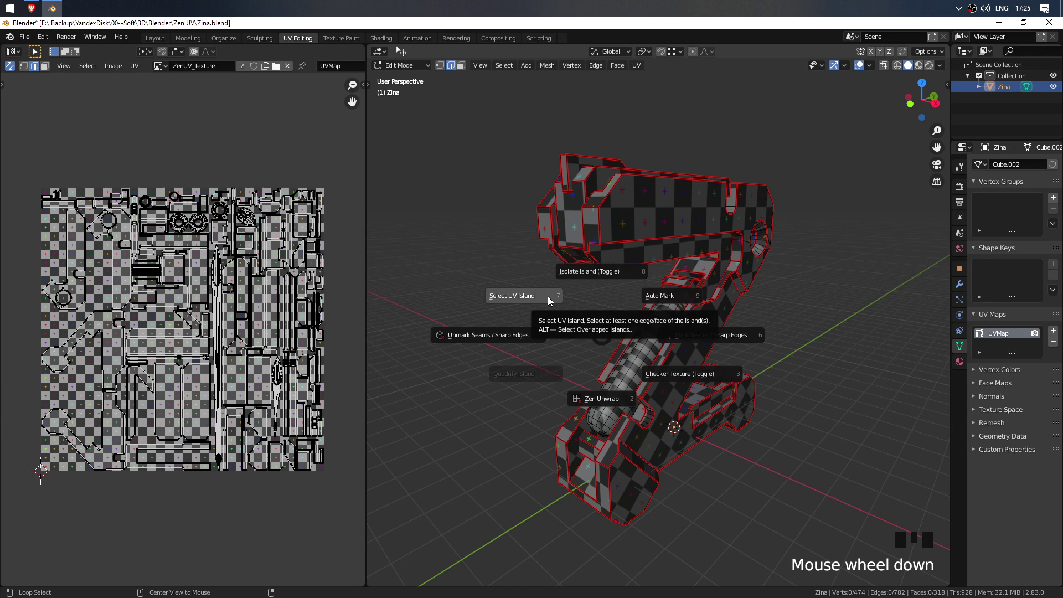
click(547, 296)
key(alt+z)
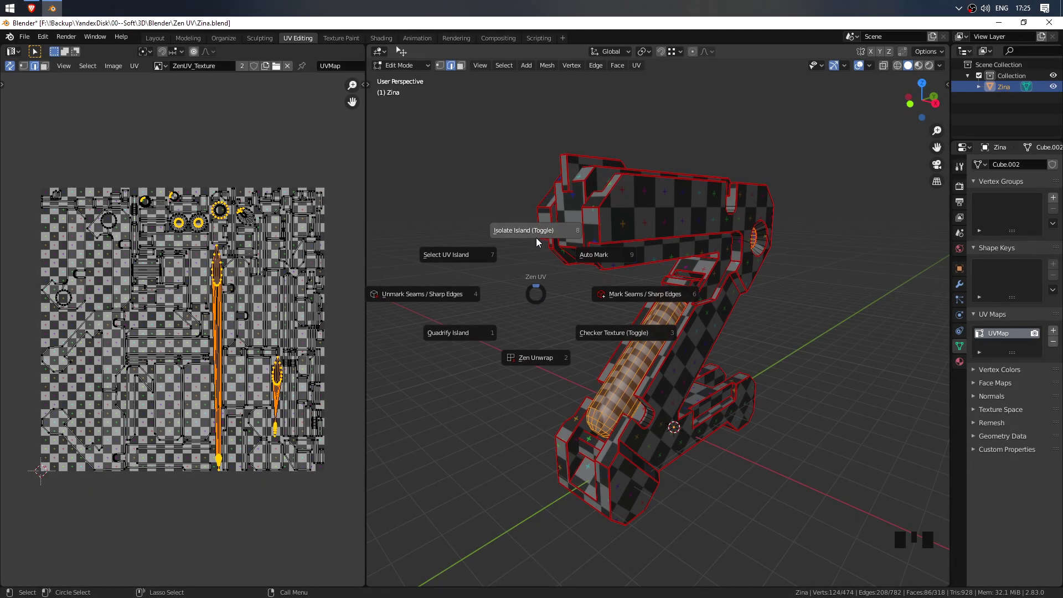
key(alt+u)
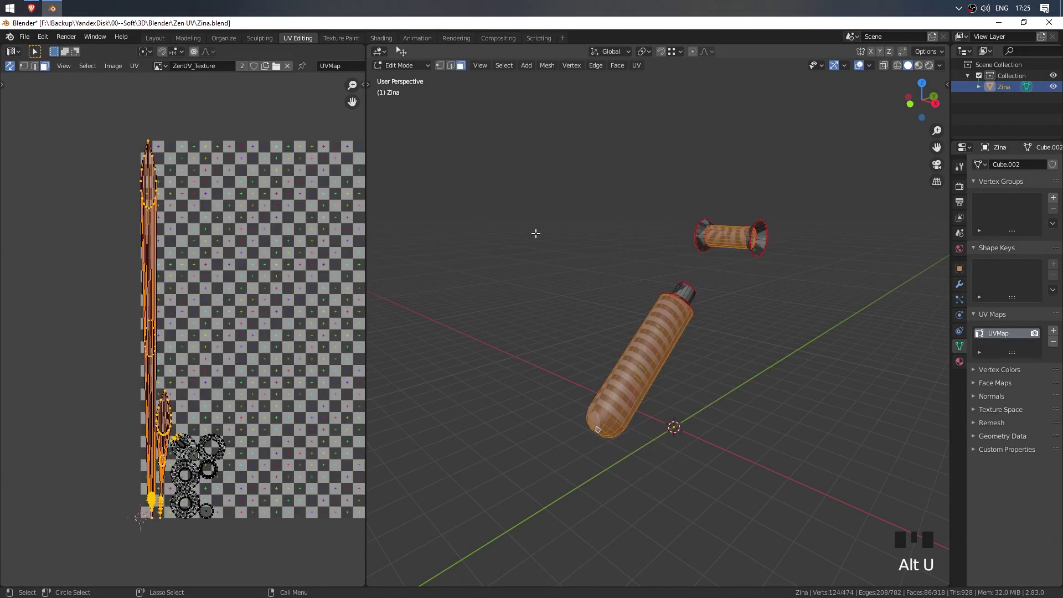
Step: Select the edge loop at the cylinder's rounded end and lengthwise edges on the cylindrical parts, and run Zen Unwrap to mark and unwrap them
click(721, 334)
scroll(668, 394, up, 2)
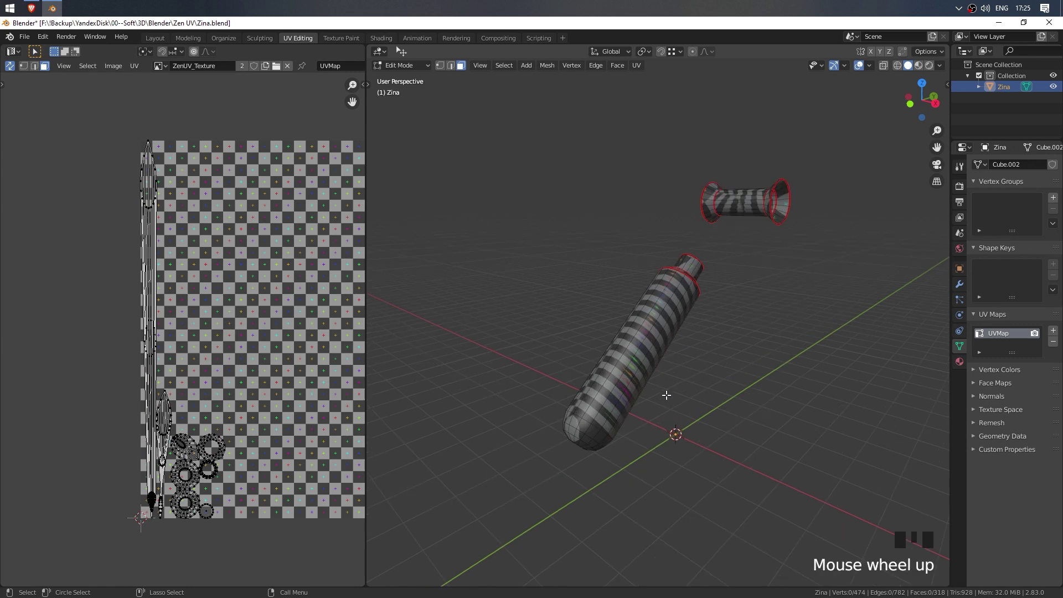
click(451, 66)
click(578, 420)
double_click(584, 419)
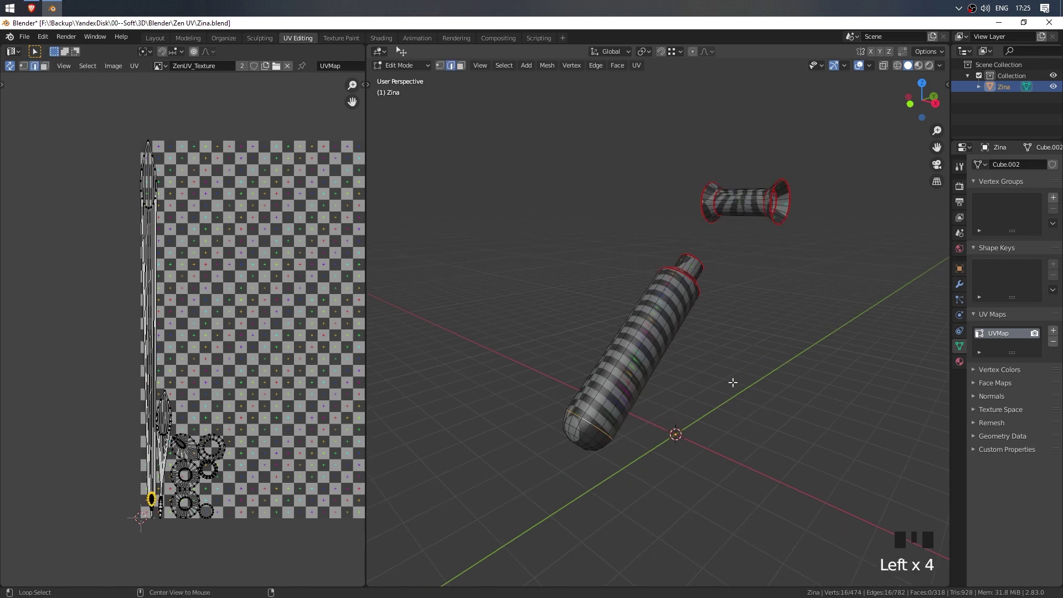
alt+drag(731, 382, 595, 292)
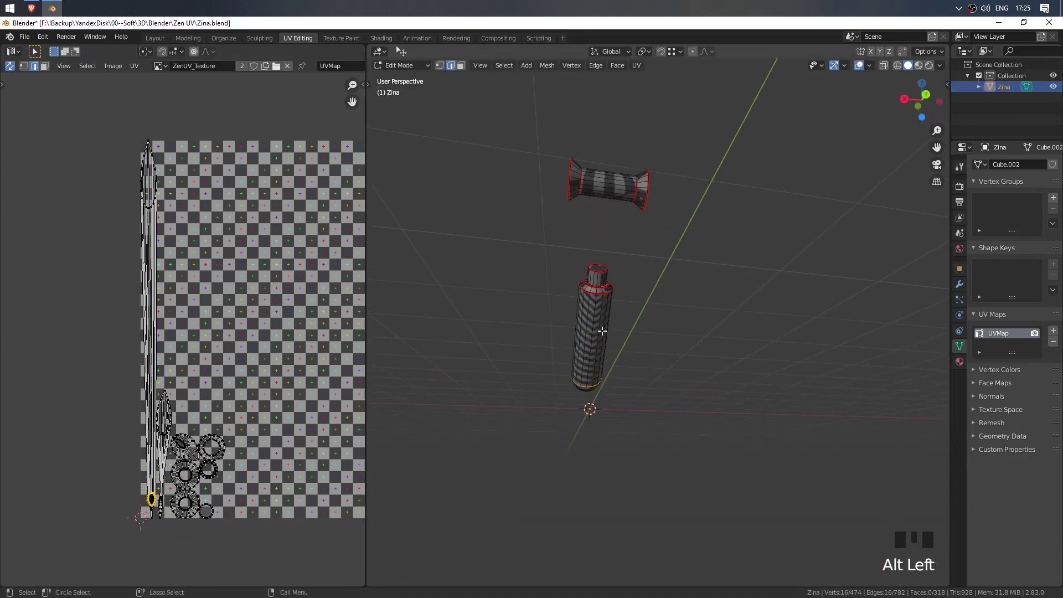
shift+click(595, 292)
scroll(595, 292, up, 2)
shift+click(657, 166)
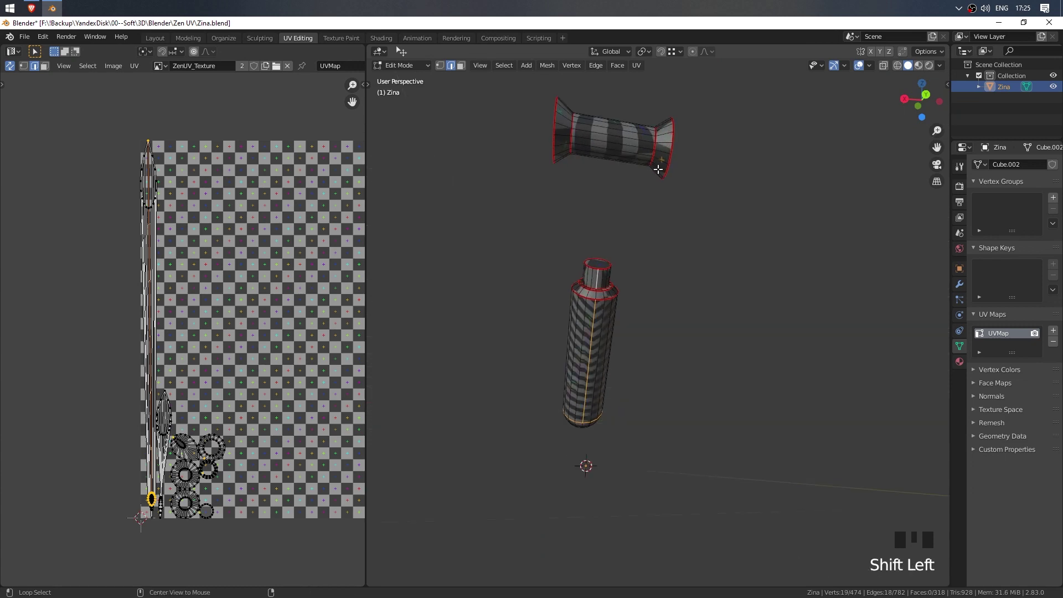
alt+drag(657, 166, 679, 269)
shift+click(686, 233)
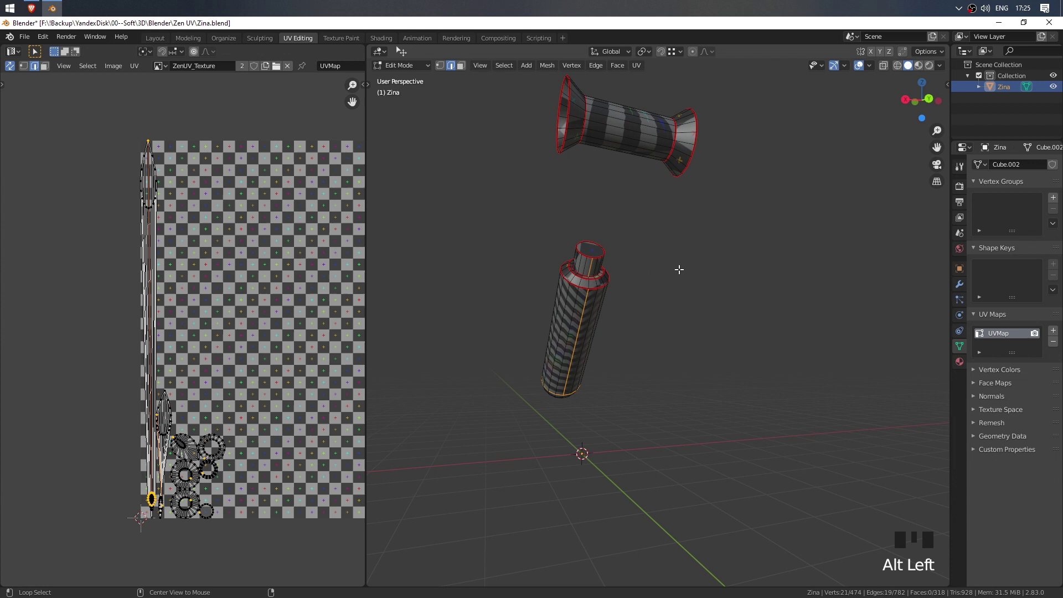
key(alt+u)
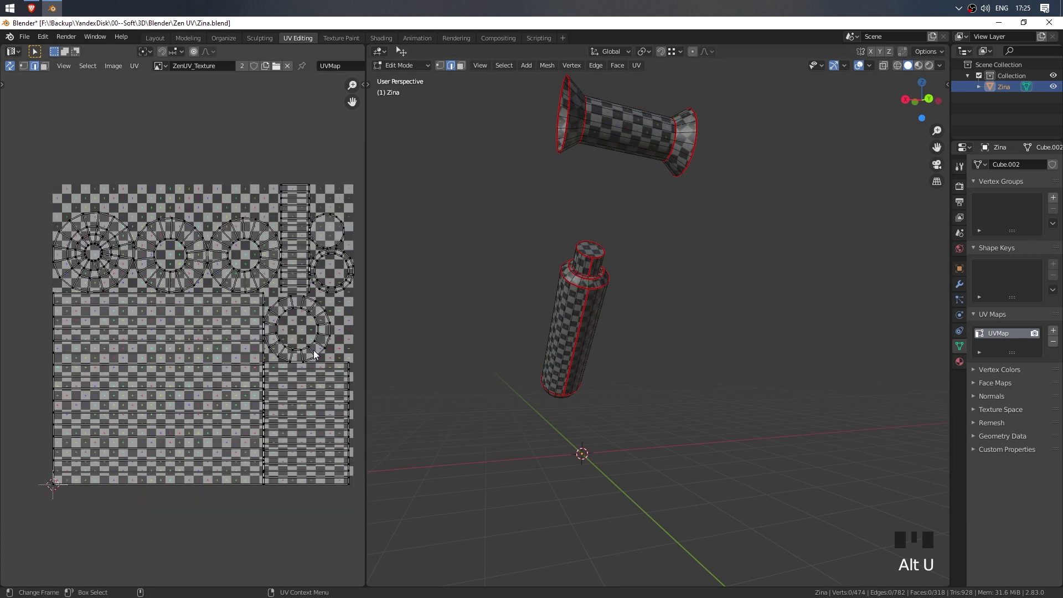
Step: Select the large cylinder's lengthwise seam edge and toggle Isolate Island off to bring back the full Zina mesh
click(578, 339)
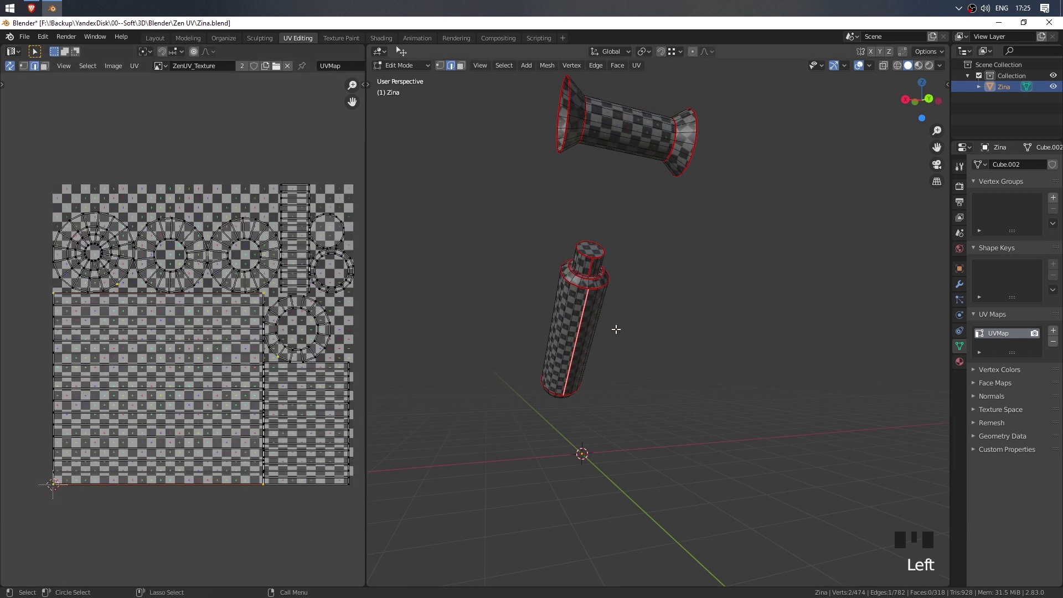
key(alt+u)
click(622, 265)
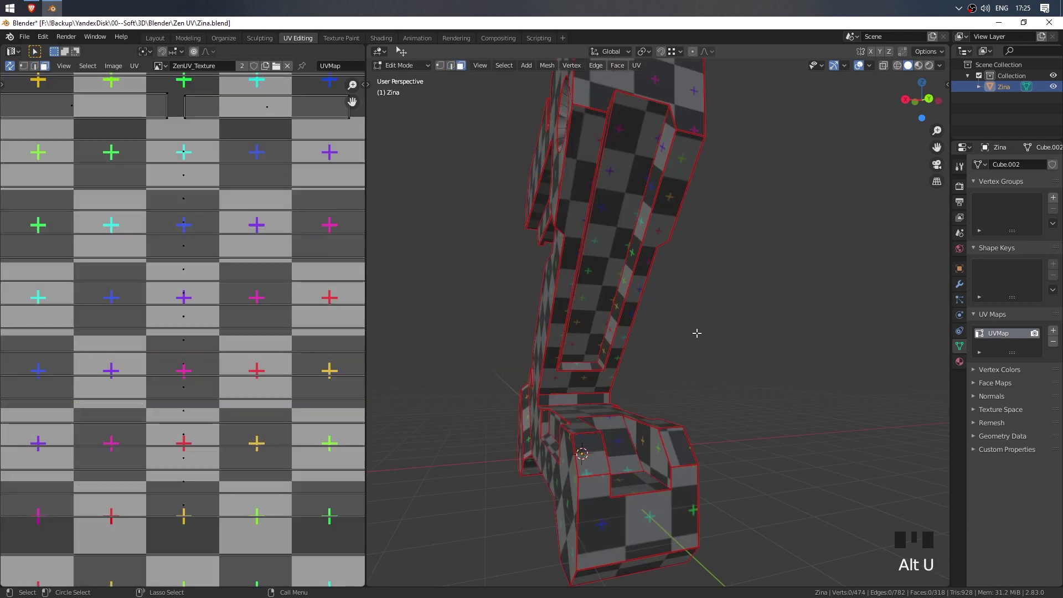
Step: Turn off the Zen UV checker texture and inspect Zina's shading in Object Mode, particularly around the large cylinder
alt+drag(696, 333, 744, 382)
scroll(730, 258, down, 2)
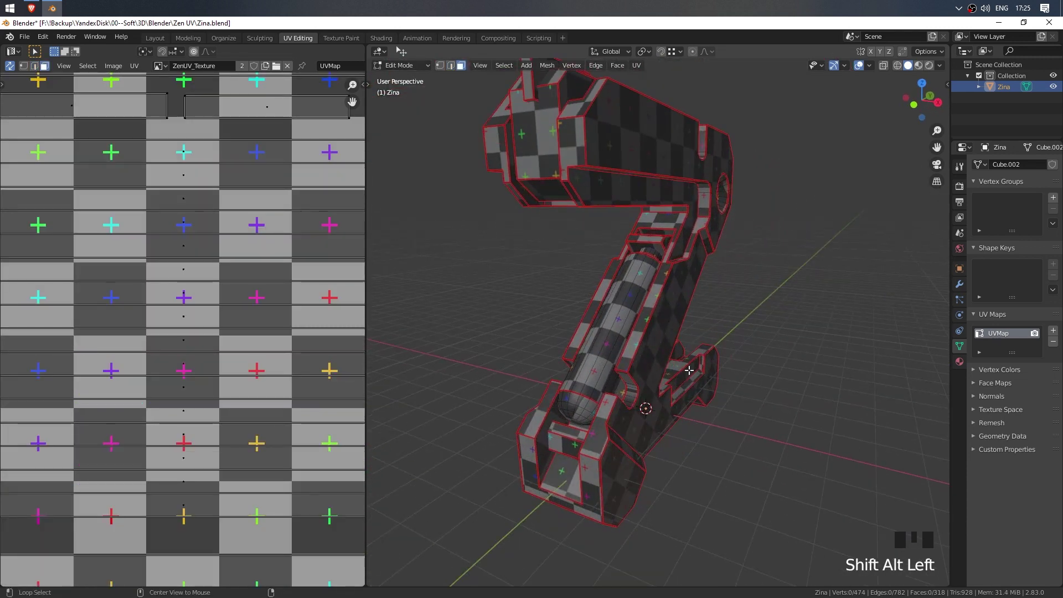
alt+drag(760, 303, 794, 314)
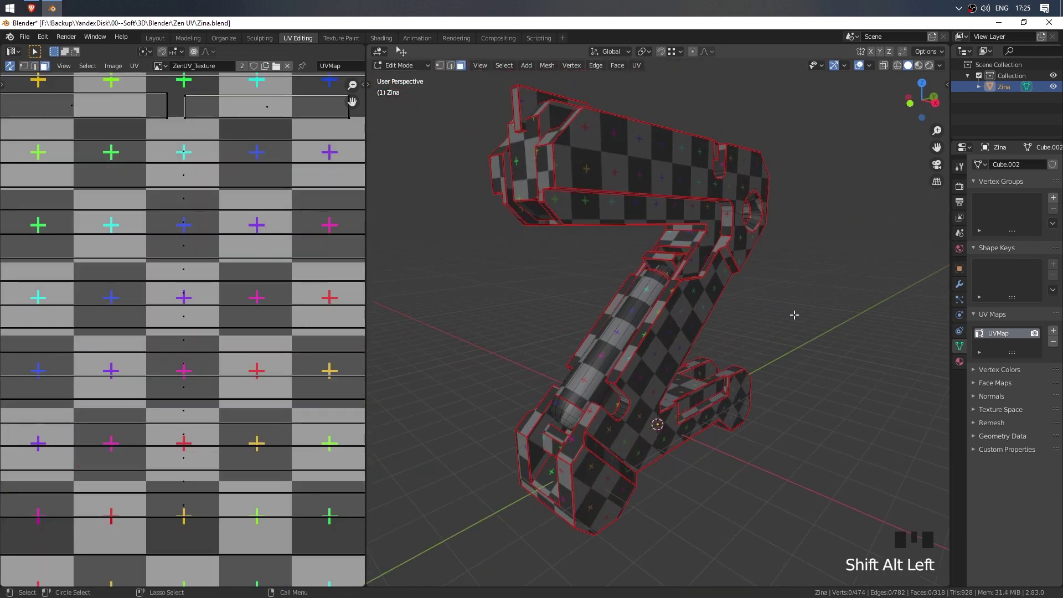
key(alt+q)
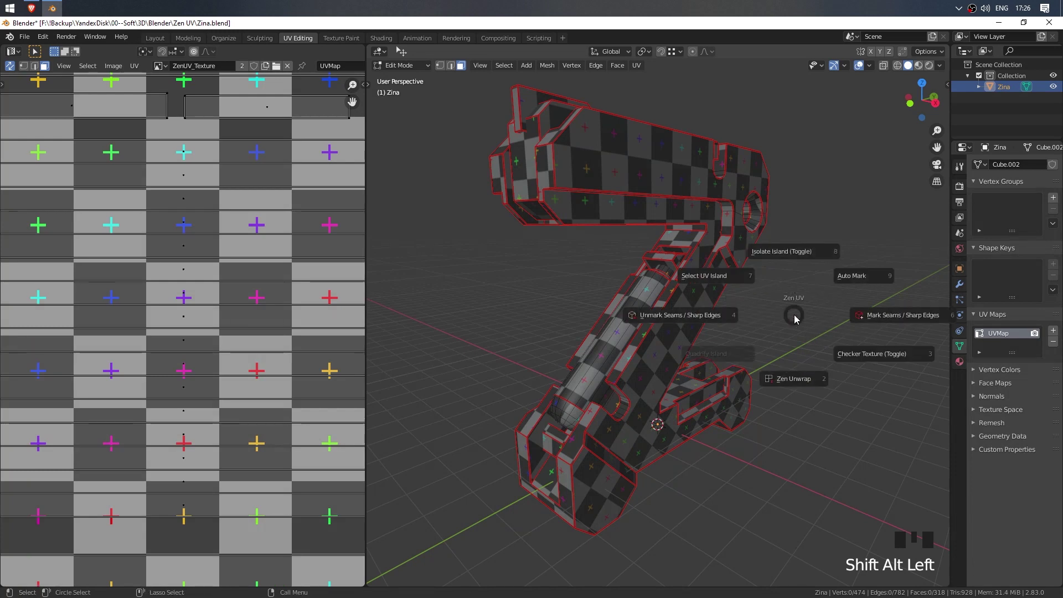
click(861, 354)
key(Tab)
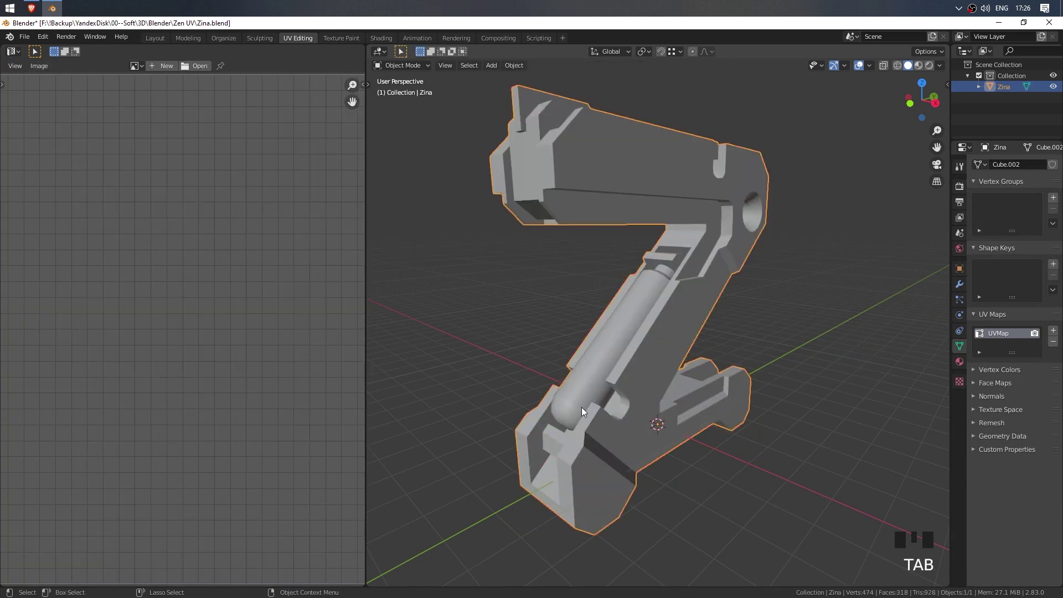
scroll(578, 410, up, 3)
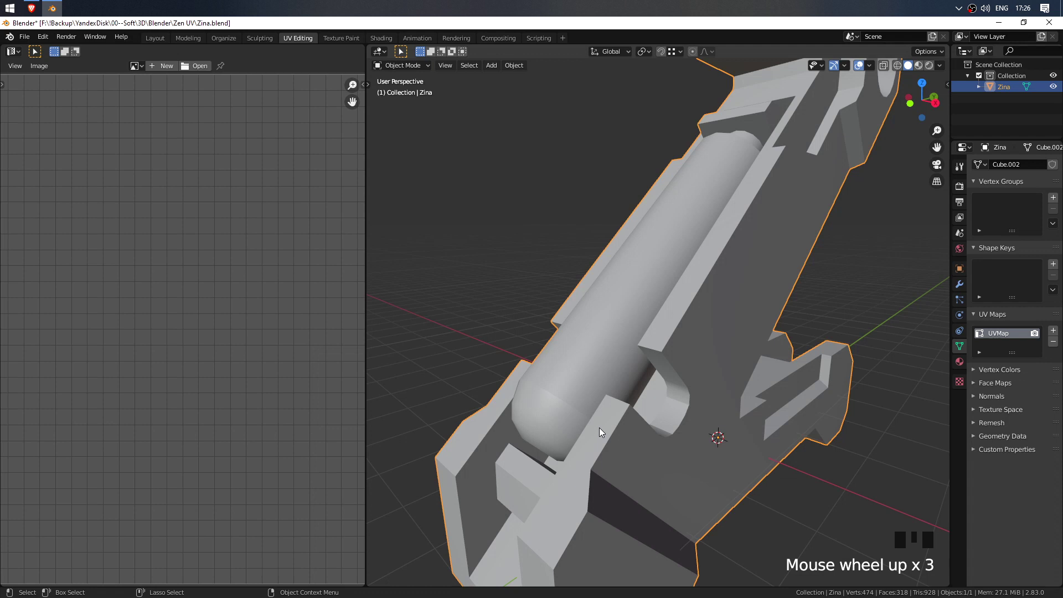
scroll(682, 380, down, 3)
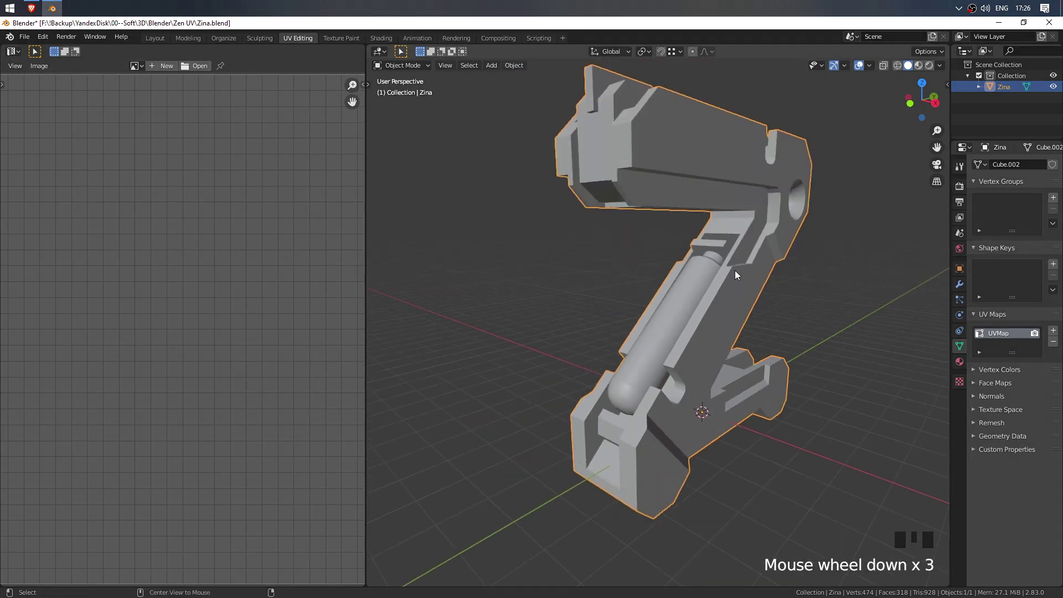
alt+drag(703, 367, 699, 360)
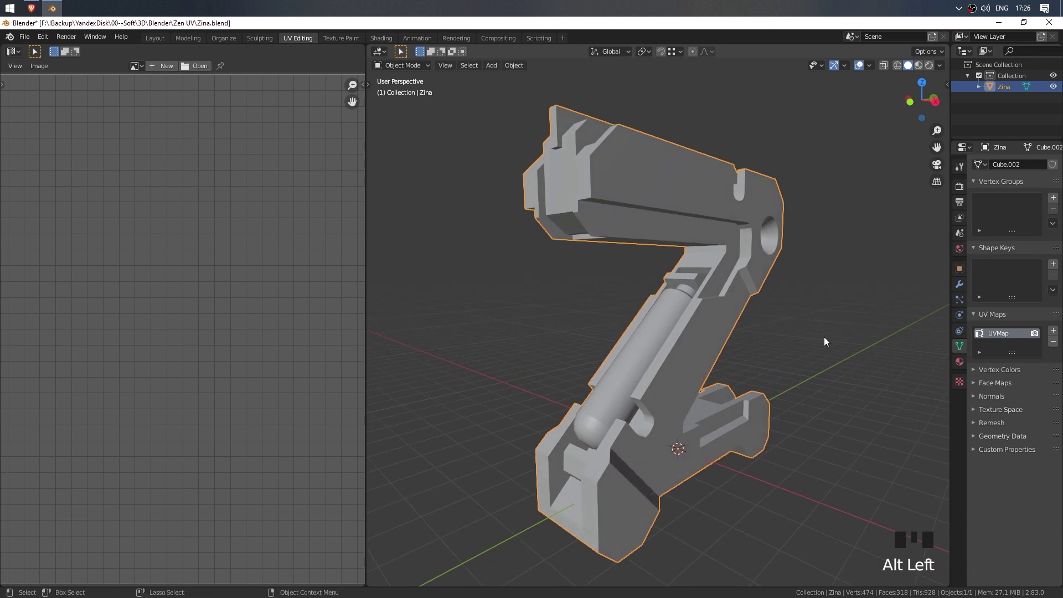
Step: Bring up the Zen UV add-on's operators beside the 3D view and put Zina into Edit Mode
key(n)
key(n)
click(947, 84)
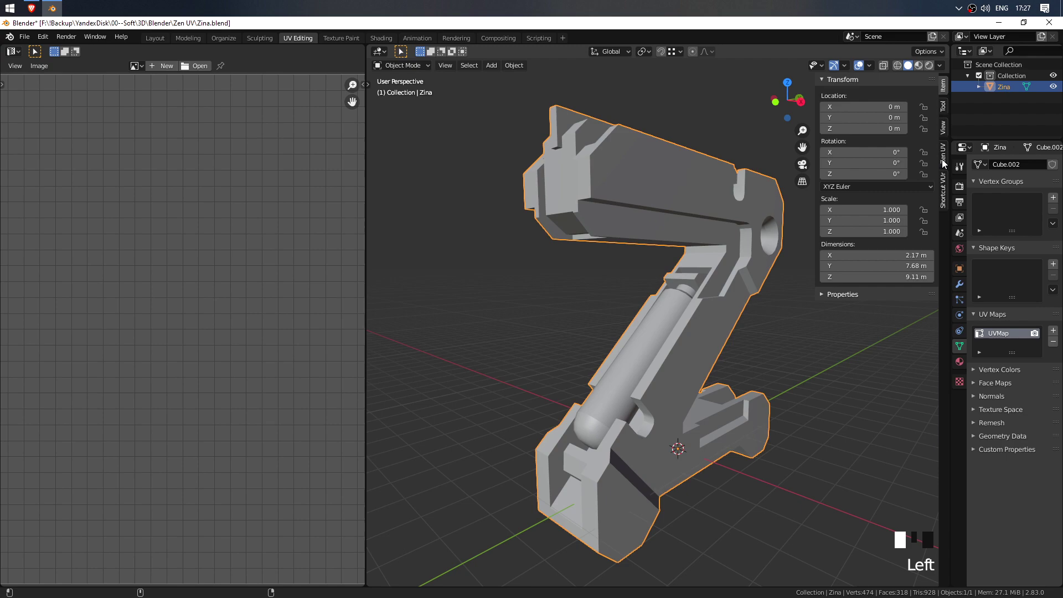
click(942, 158)
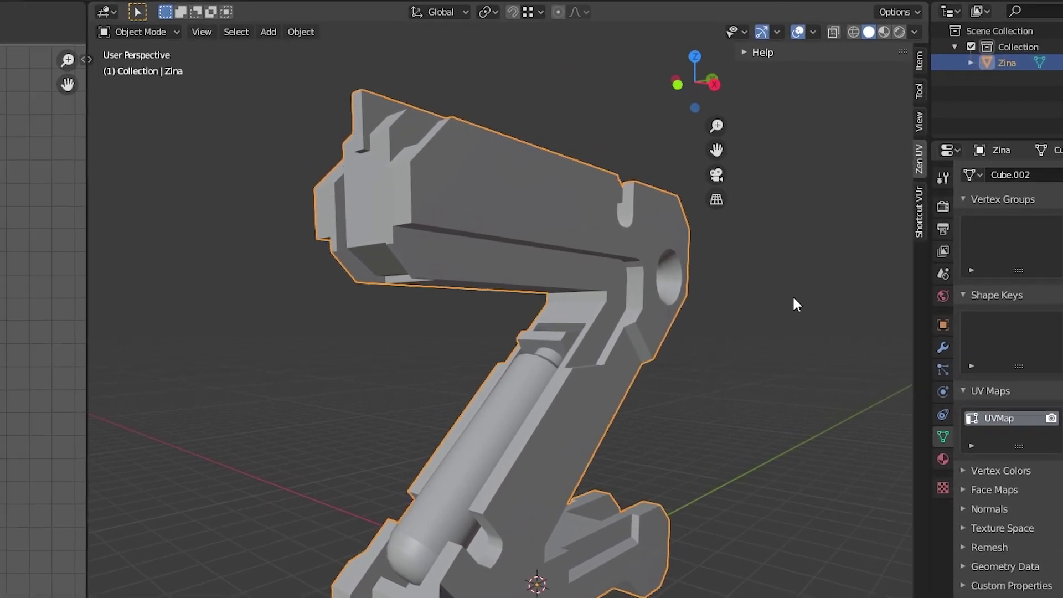
key(Tab)
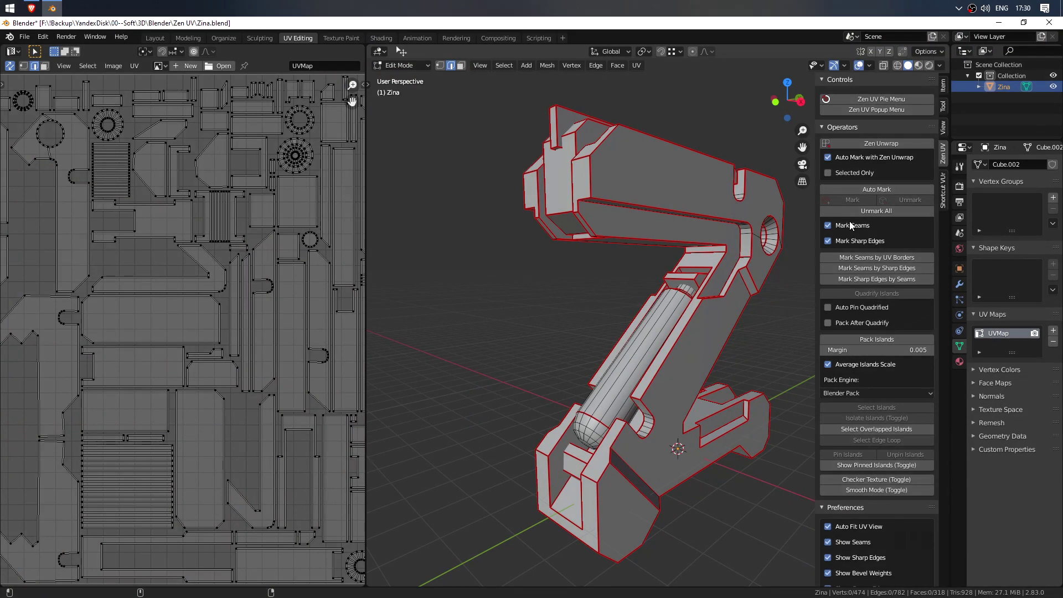
Step: Try disabling Mark Seams and Show Seams with the cylinder end's edge loop and a base edge selected, and re-enable both options
click(849, 221)
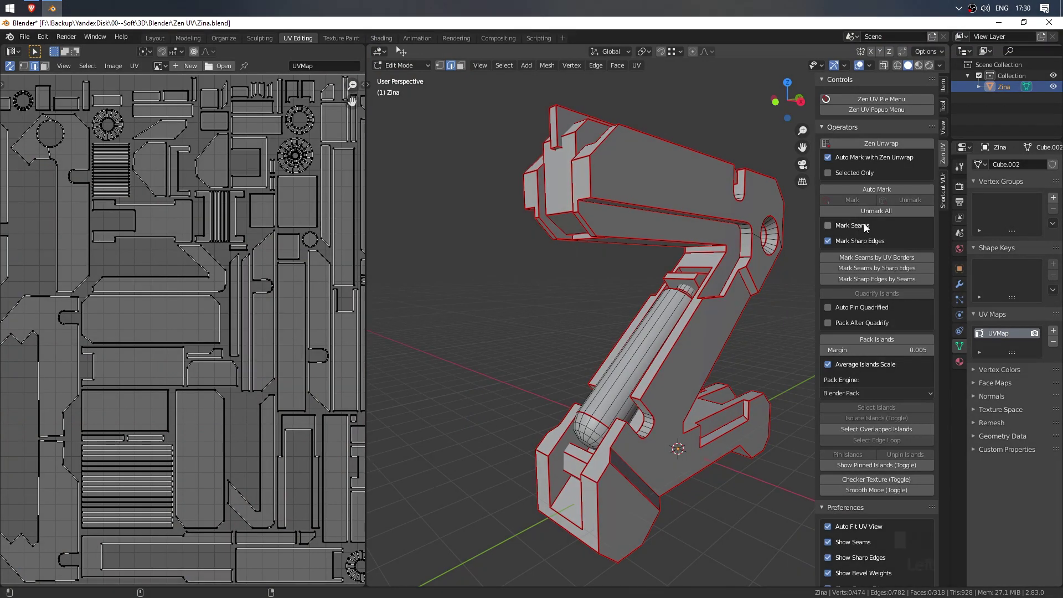
alt+click(593, 417)
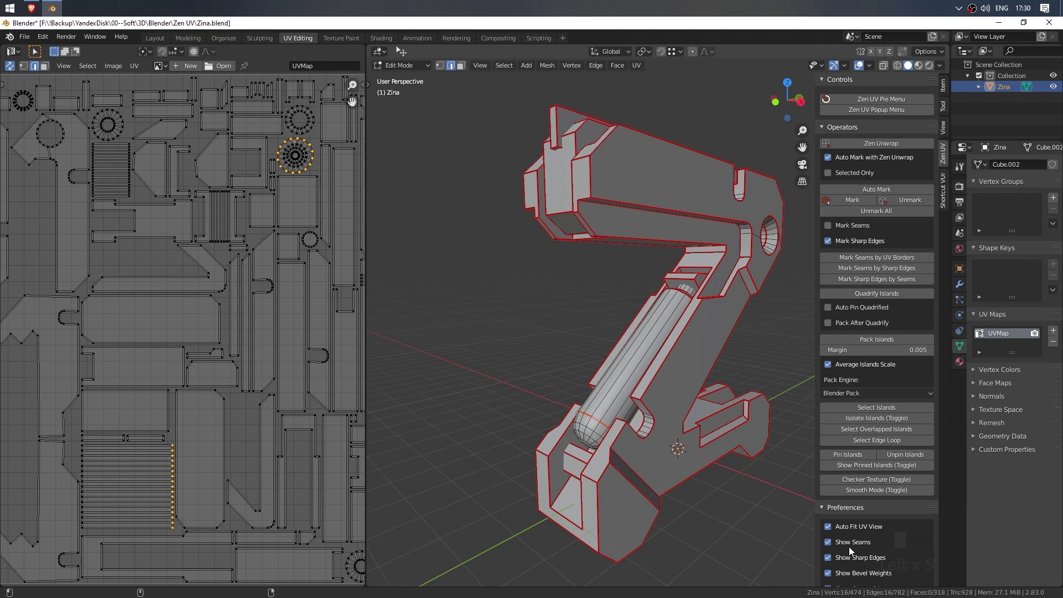
click(850, 542)
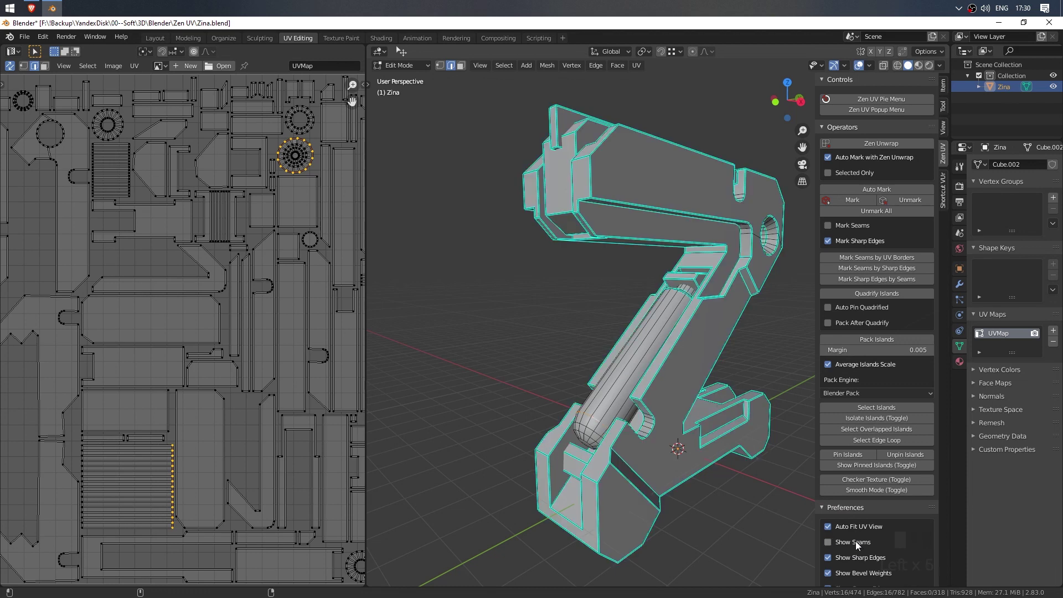
click(609, 440)
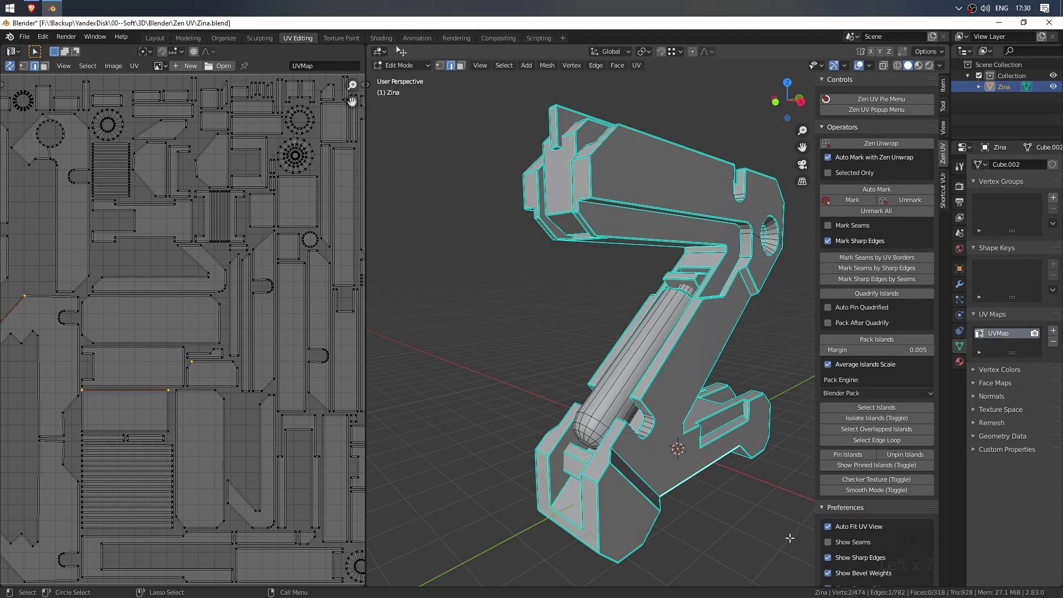
click(849, 542)
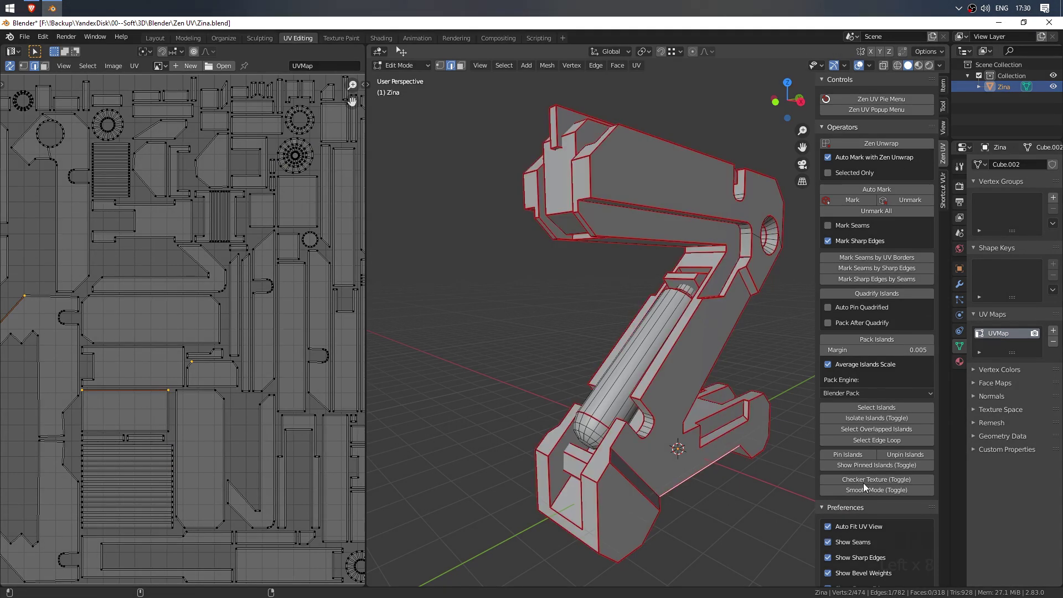
click(827, 225)
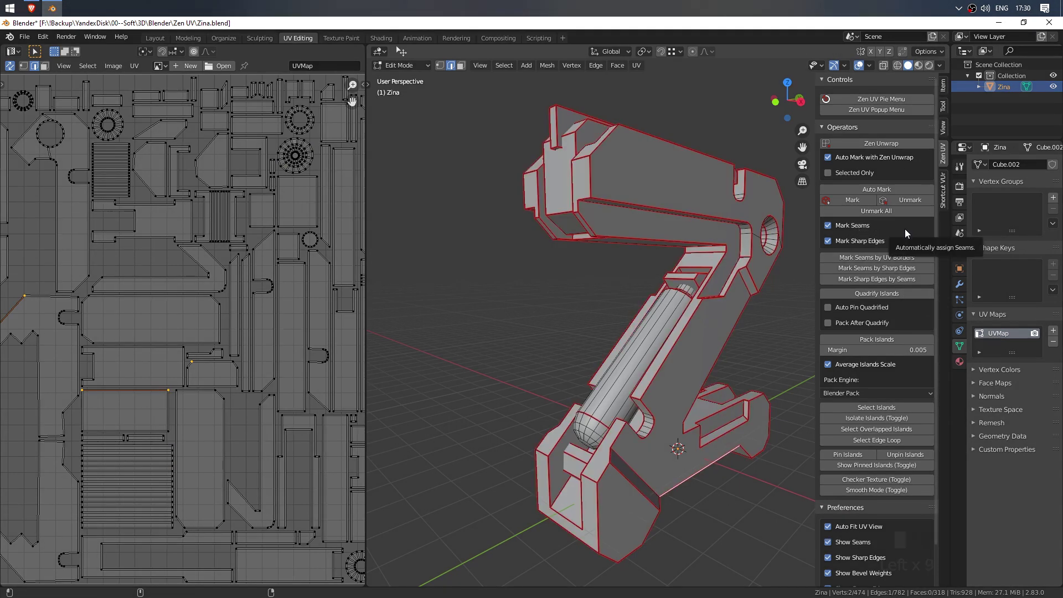
Step: Clear the selection, hide the sidebar and review the seam and sharp-edge marking options in the Zen UV popup
key(n)
click(843, 310)
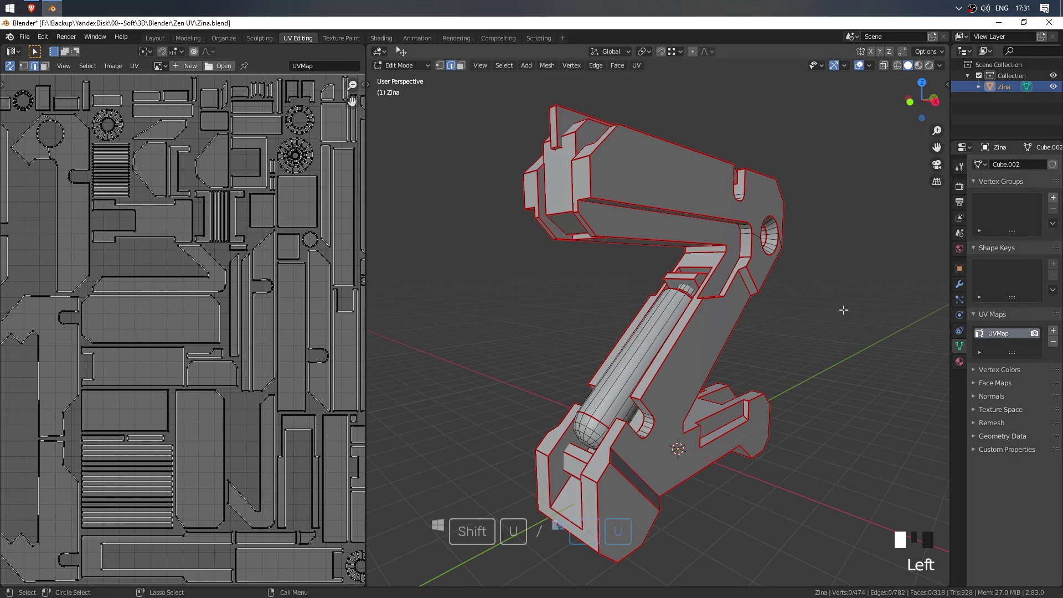
key(shift+u)
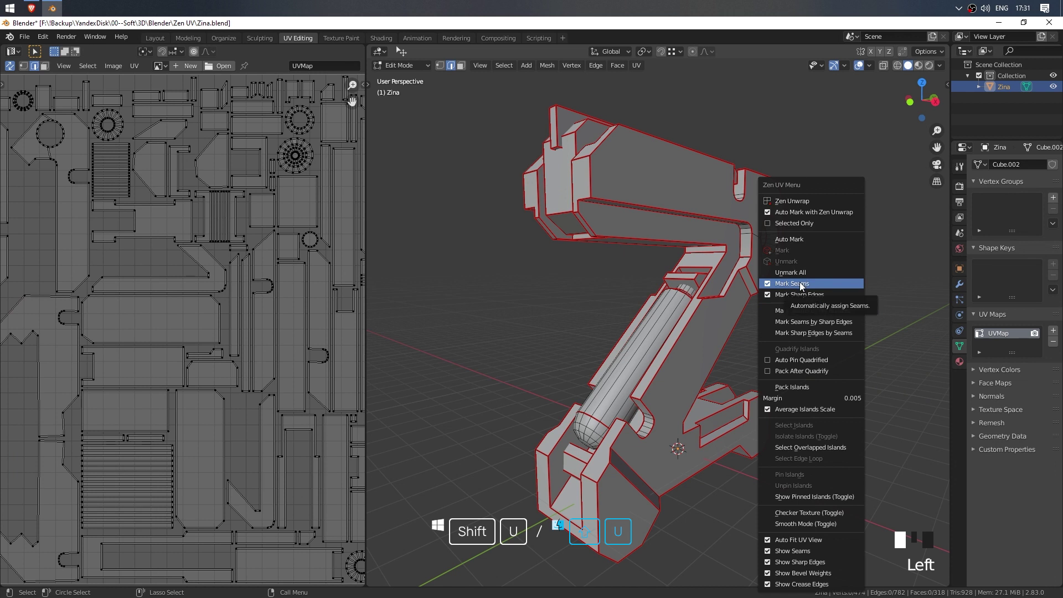
click(795, 296)
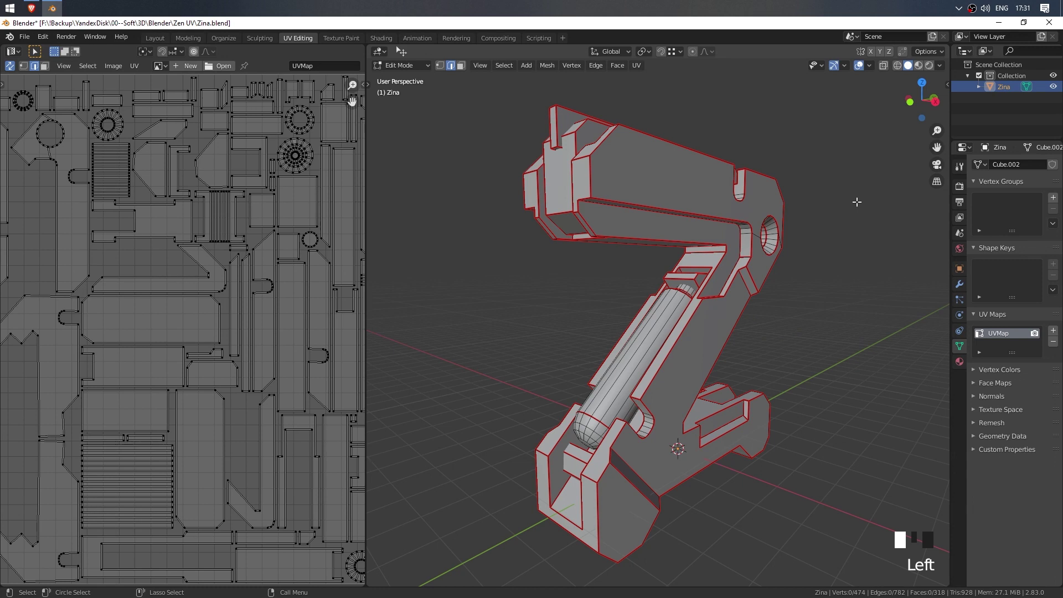
Step: Triangulate all faces of Zina and clear the selection
key(a)
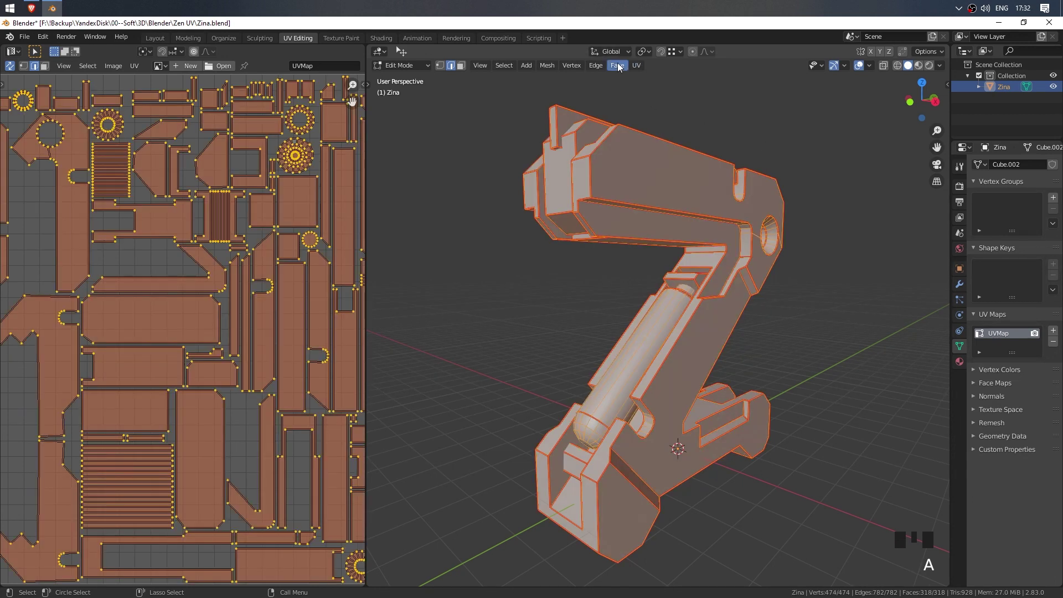
click(617, 66)
click(646, 138)
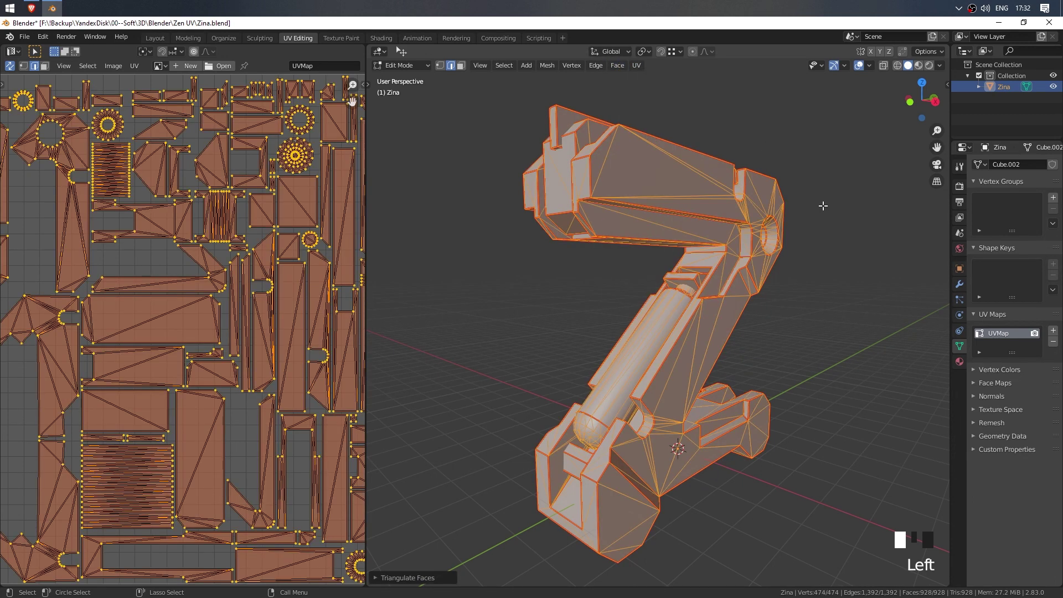
click(845, 232)
Step: Toggle Zen UV's Smooth Mode twice and inspect the triangulated Zina's shading in Object Mode
key(n)
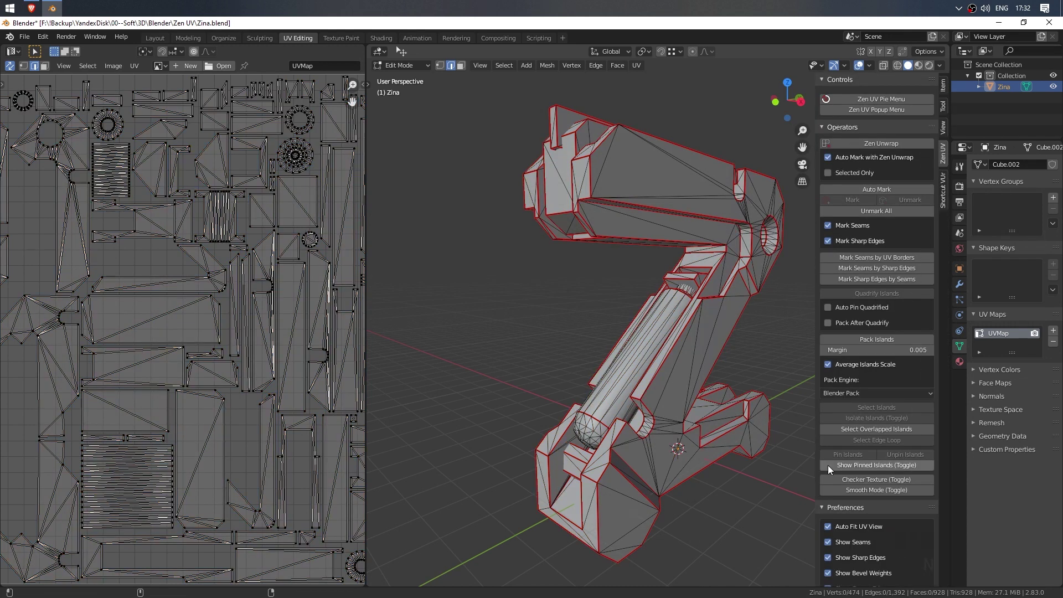
click(885, 489)
click(885, 489)
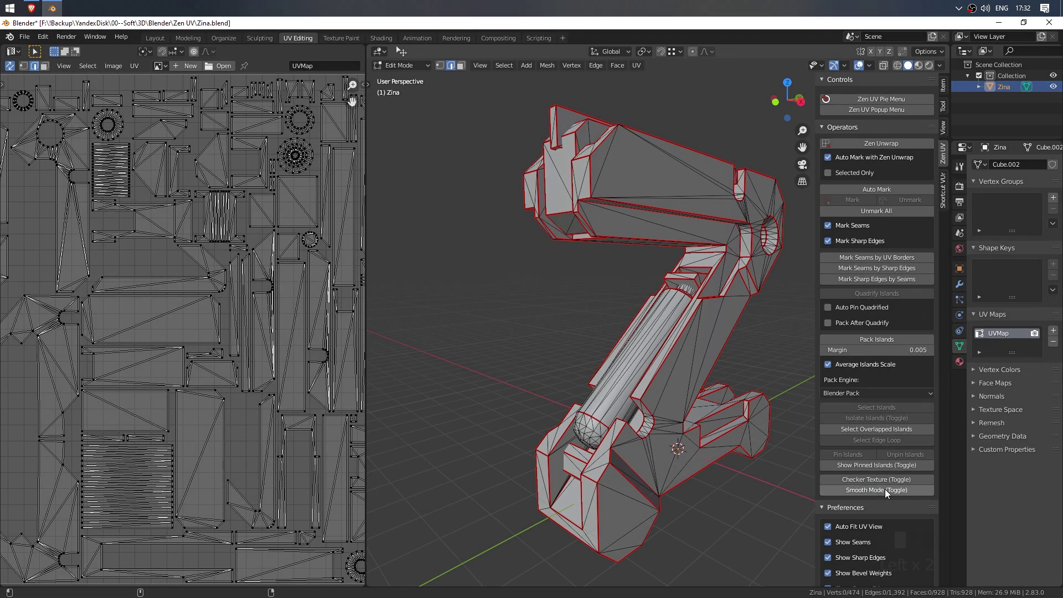
key(Tab)
click(783, 338)
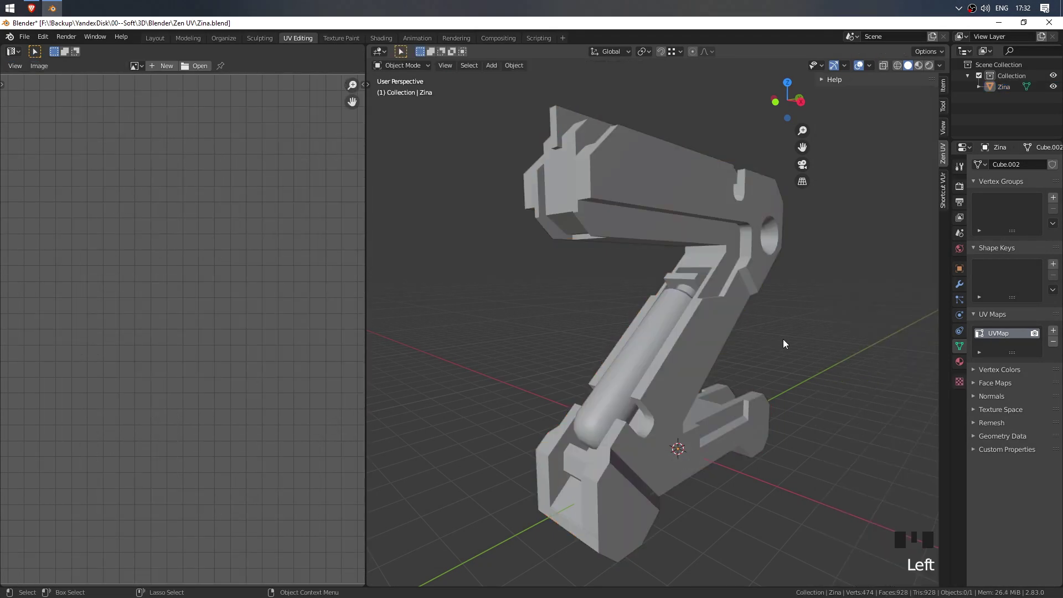
click(784, 338)
mouse_move(748, 261)
alt+mouse_down()
mouse_move(661, 260)
mouse_move(661, 292)
mouse_move(757, 265)
mouse_move(835, 262)
mouse_move(710, 264)
mouse_move(743, 273)
alt+mouse_up()
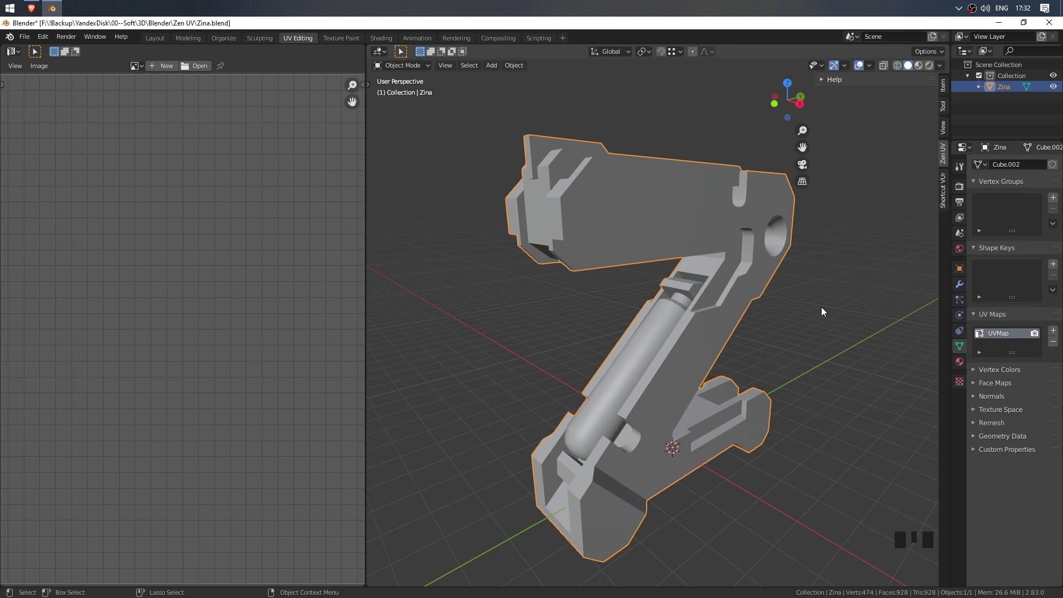
Step: In Edit Mode, run Pack Islands twice on Zina's UVs using the Blender Pack engine
key(Tab)
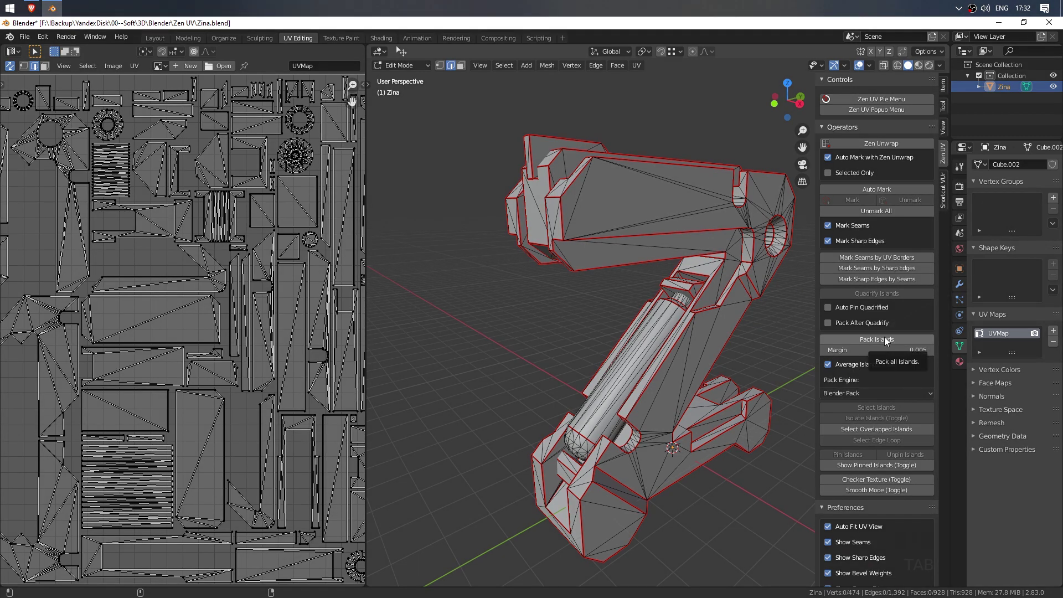
click(880, 339)
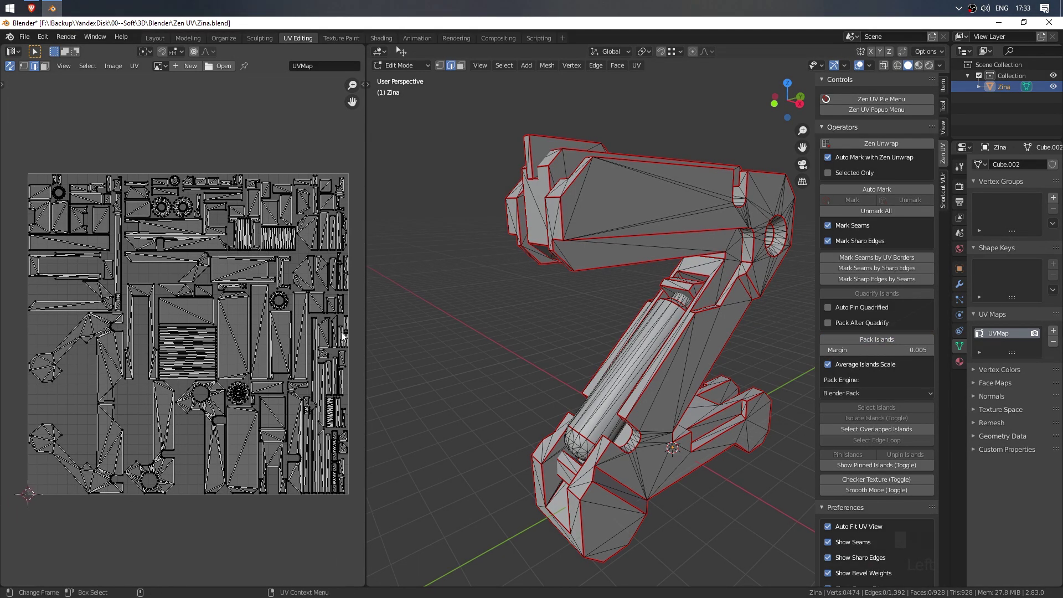
click(868, 338)
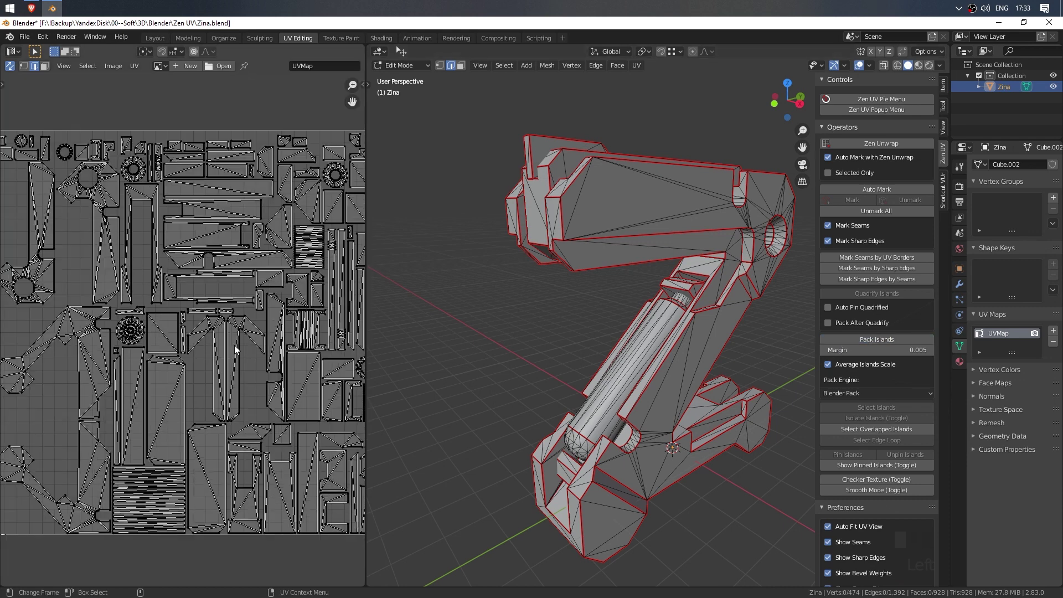
scroll(234, 344, down, 4)
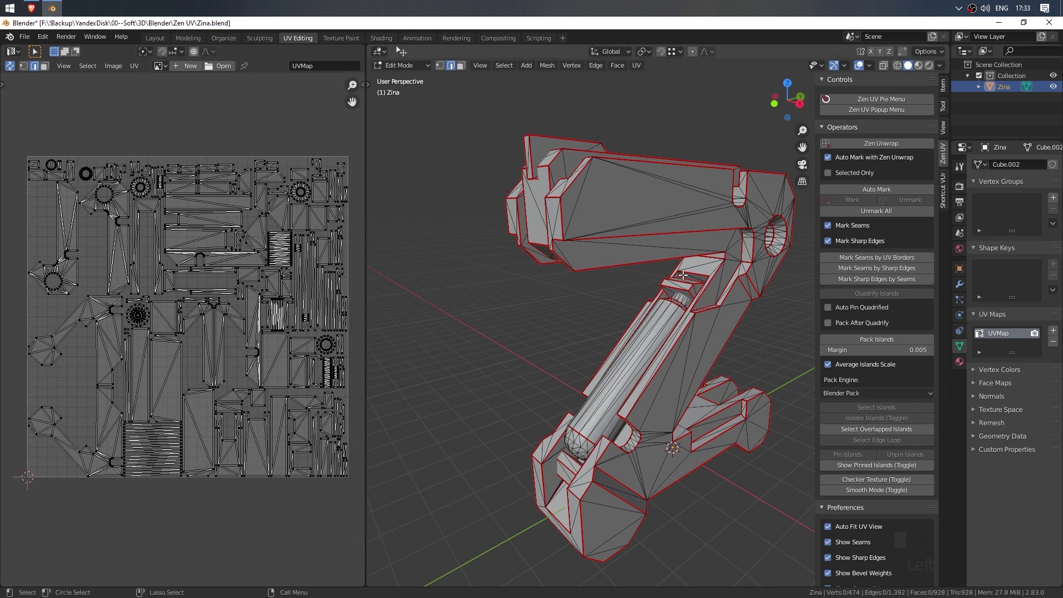
Step: Set the pack engine to UVPackmaster 2, try to pack the islands, and choose Buy UVPackmaster 2 addon
click(861, 393)
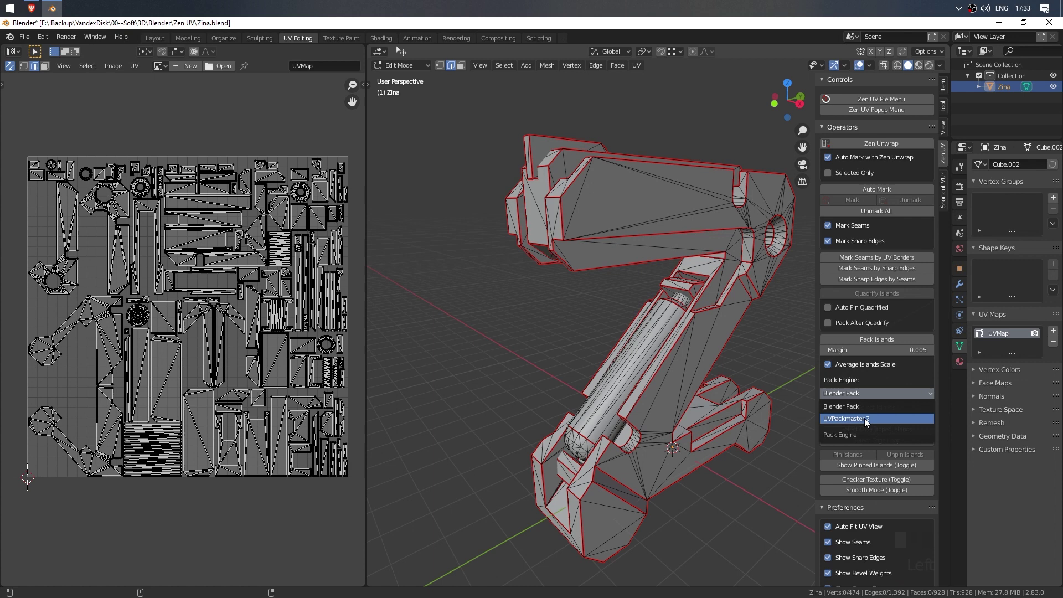
click(865, 419)
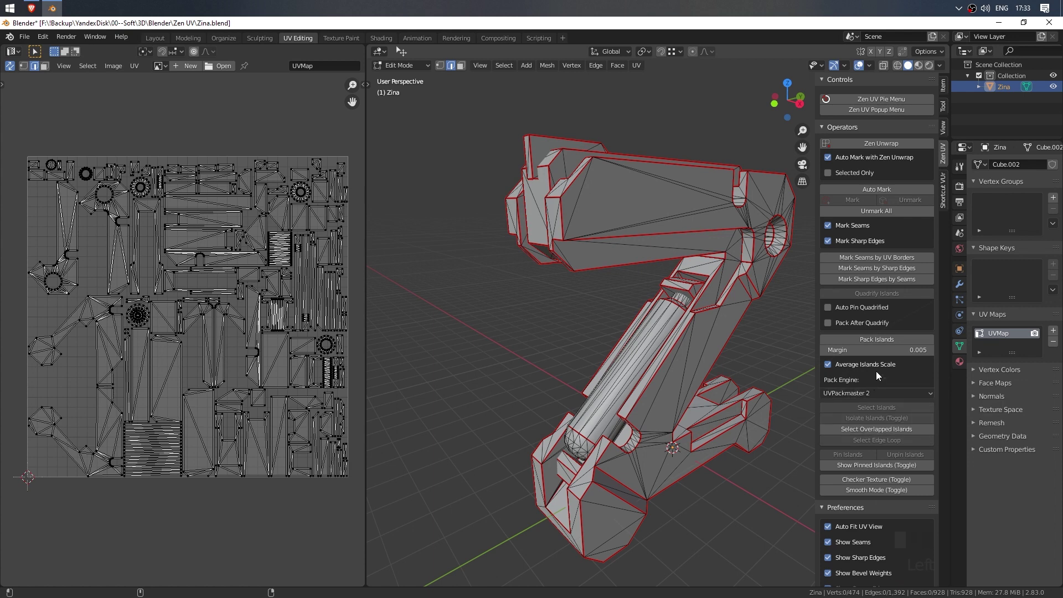
click(882, 338)
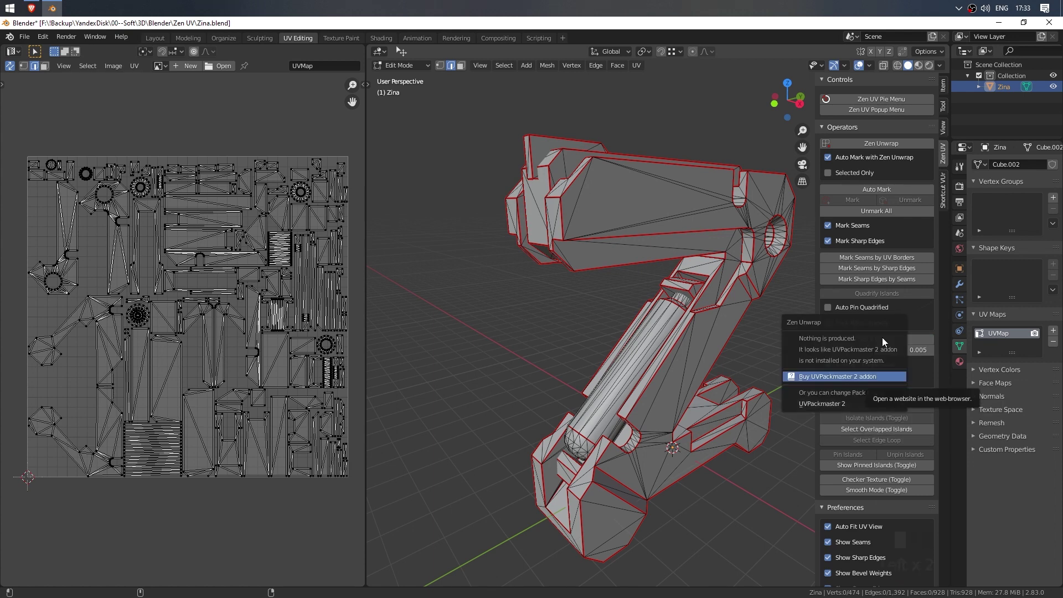
click(845, 374)
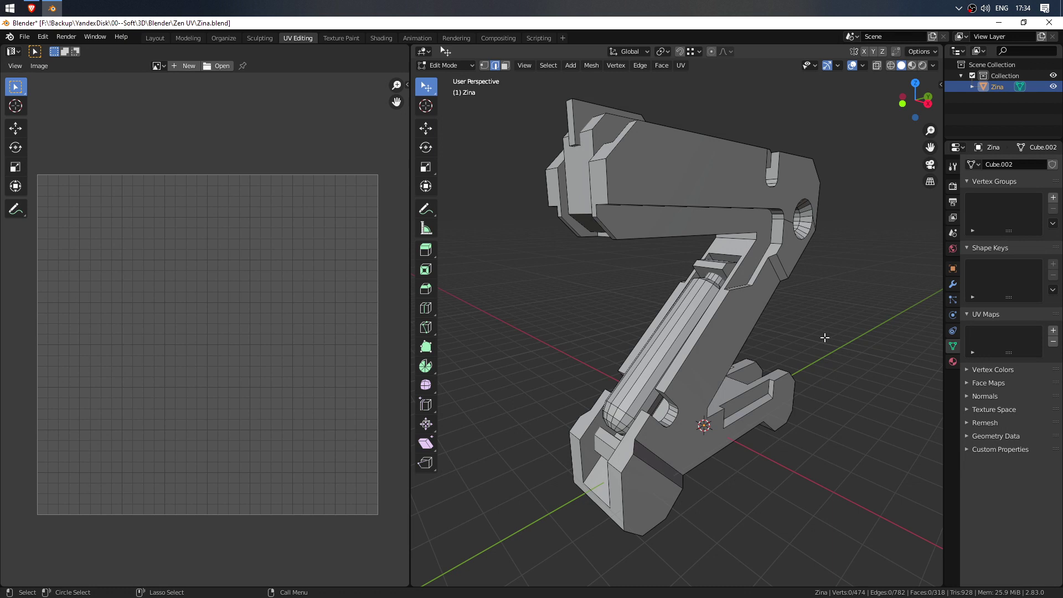
Step: Show the Zen UV operators again and enable Selected Only and Islands Offset for Zen Unwrap
key(n)
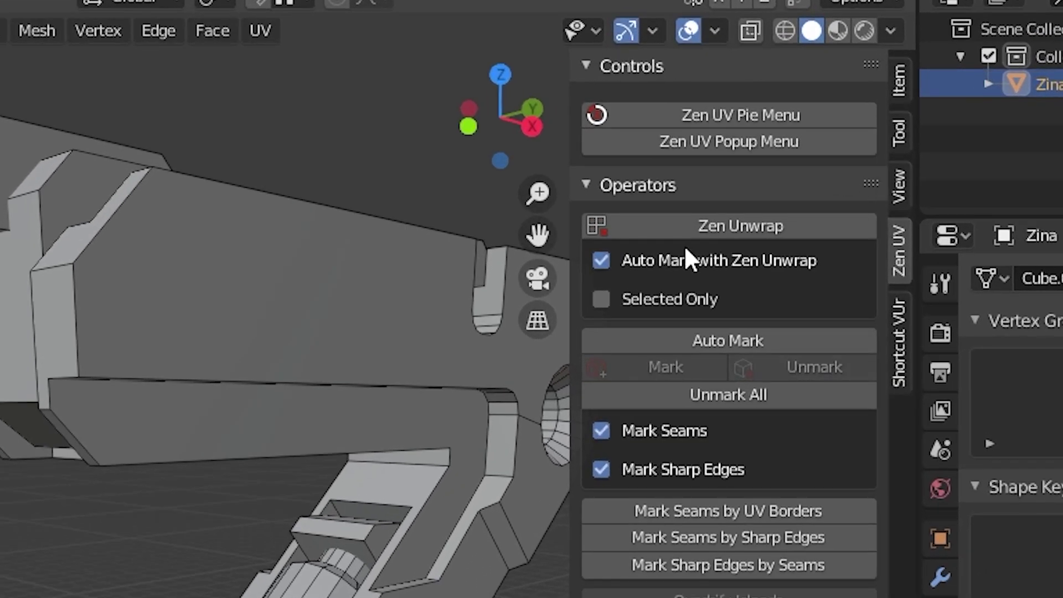
click(686, 299)
click(668, 332)
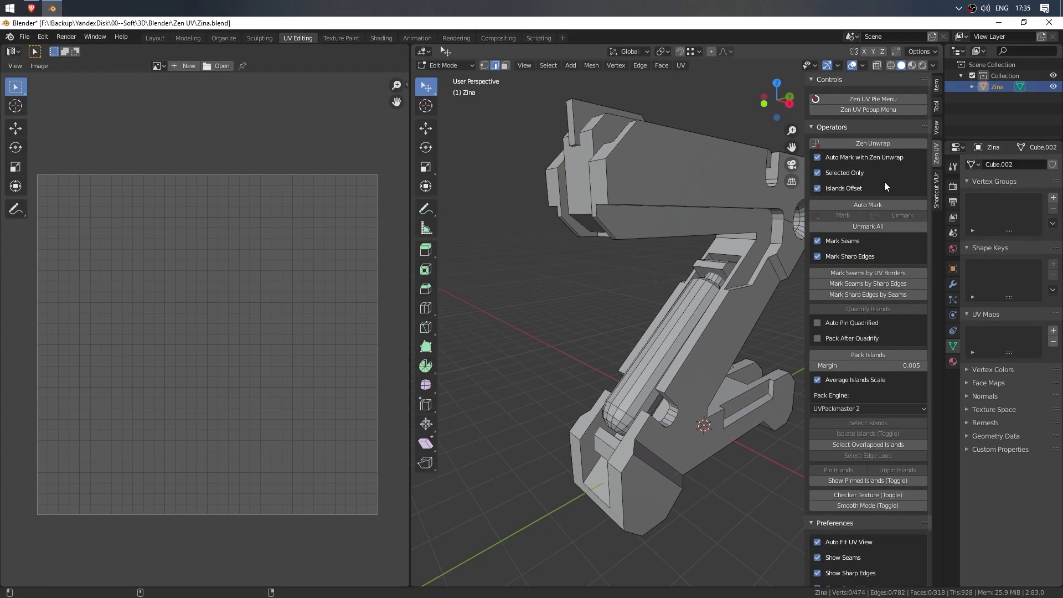
Step: In face mode, select the whole linked cylinder on Zina, hide all other geometry and clear the selection
key(n)
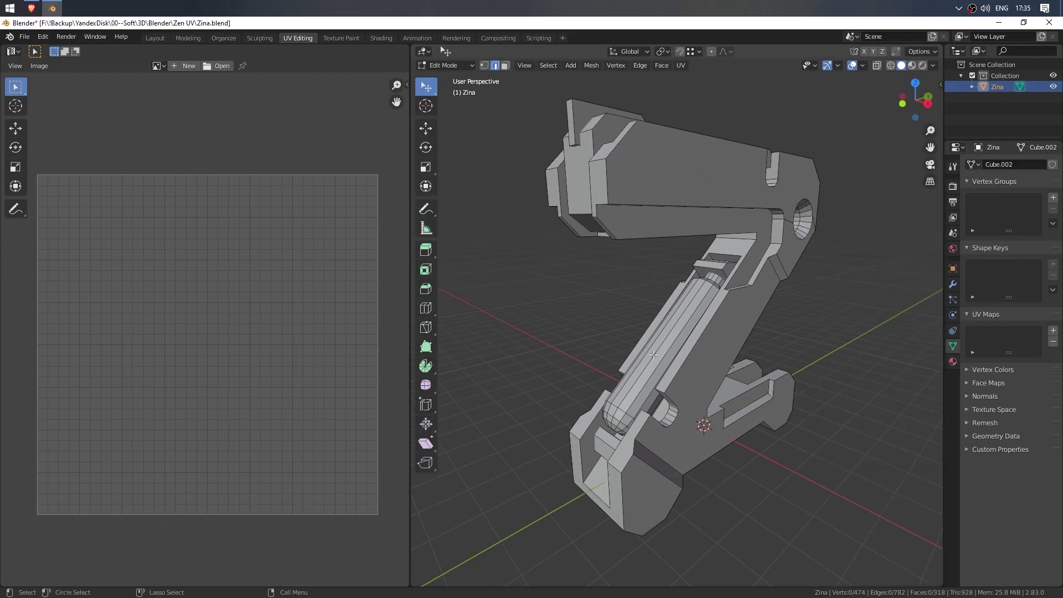
click(504, 66)
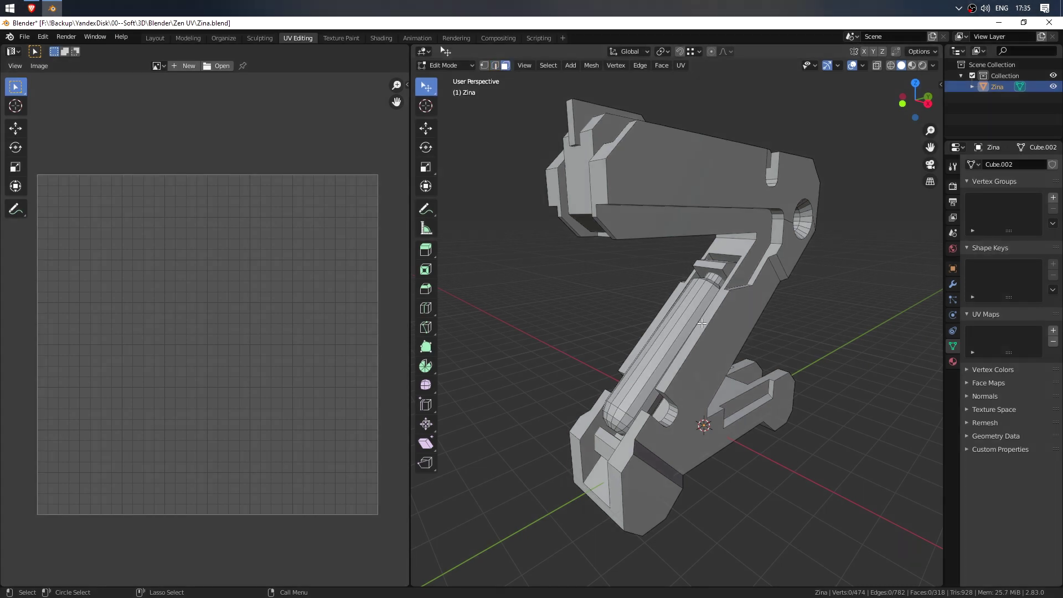
key(l)
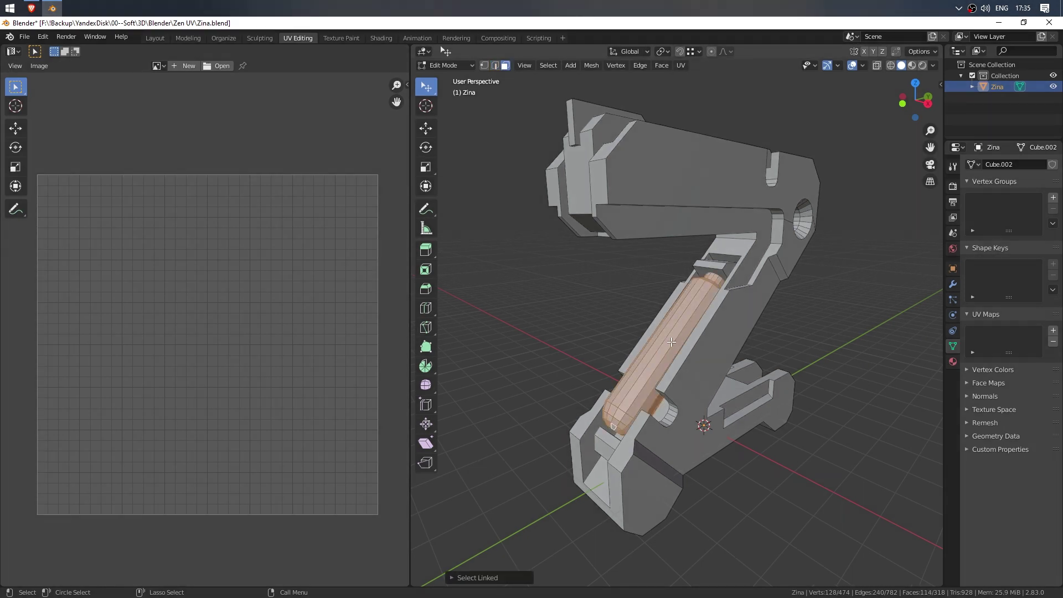
key(shift+h)
key(alt+a)
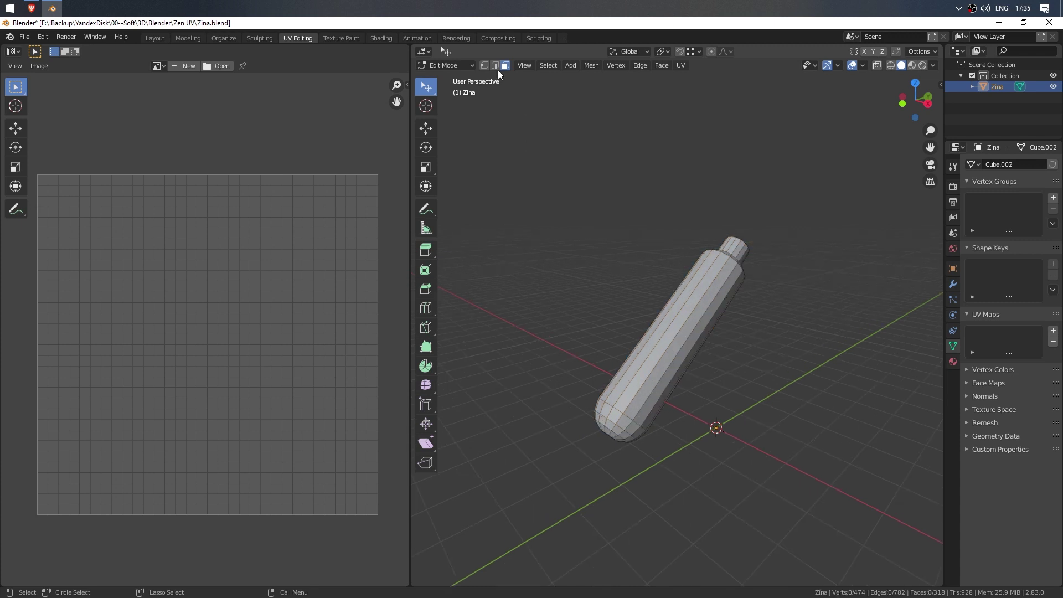
Step: Select the cylinder's rounded end, growing the selection three times from its cap face, and run Zen Unwrap on it
middle_drag(652, 482, 630, 397)
click(629, 397)
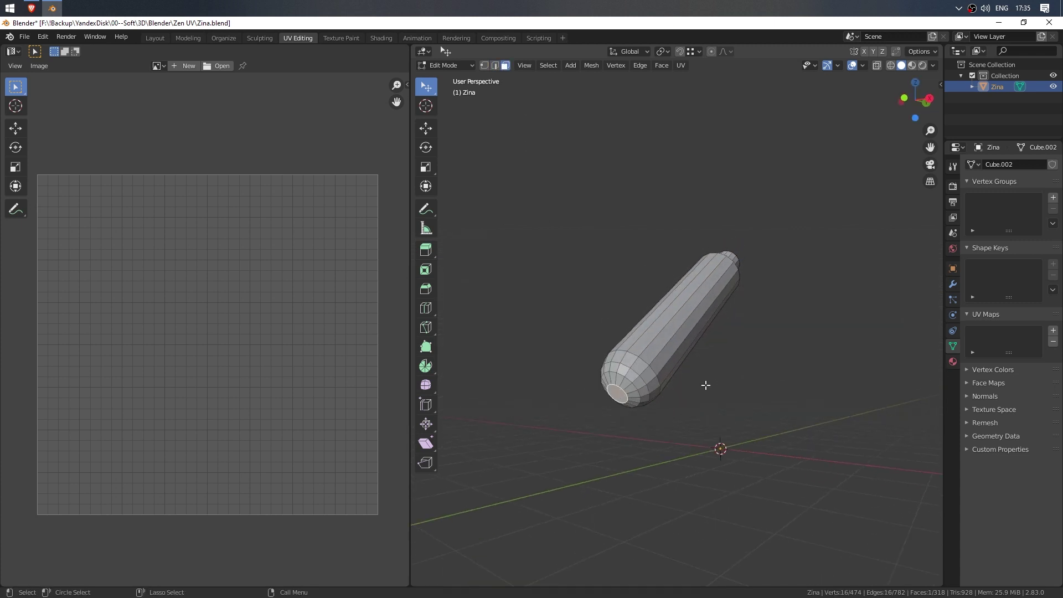
key(ctrl+KP_Add)
key(ctrl+KP_Add)
key(ctrl+KP_Add)
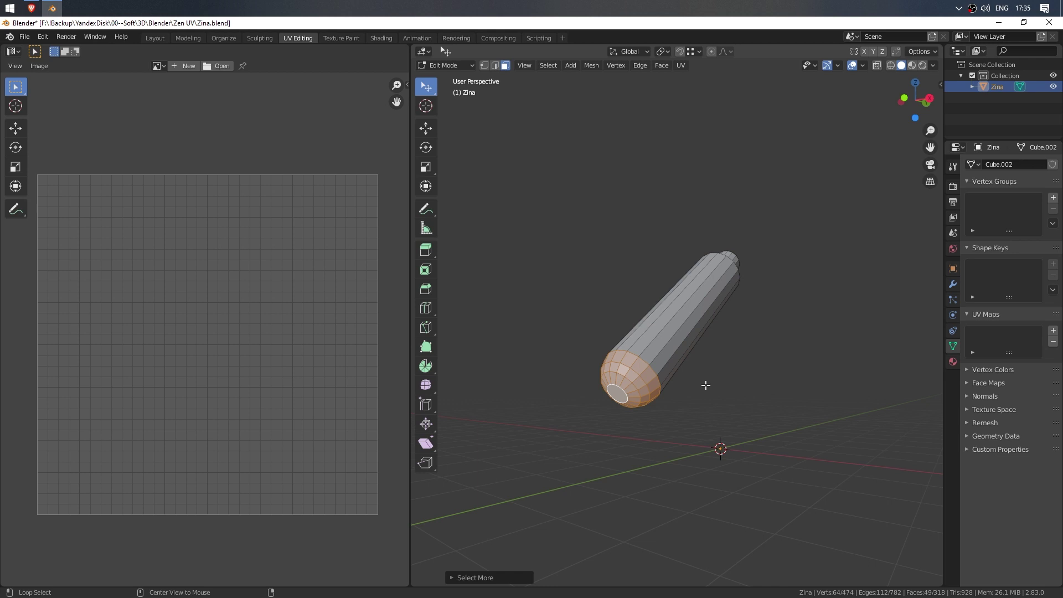
key(t)
click(706, 510)
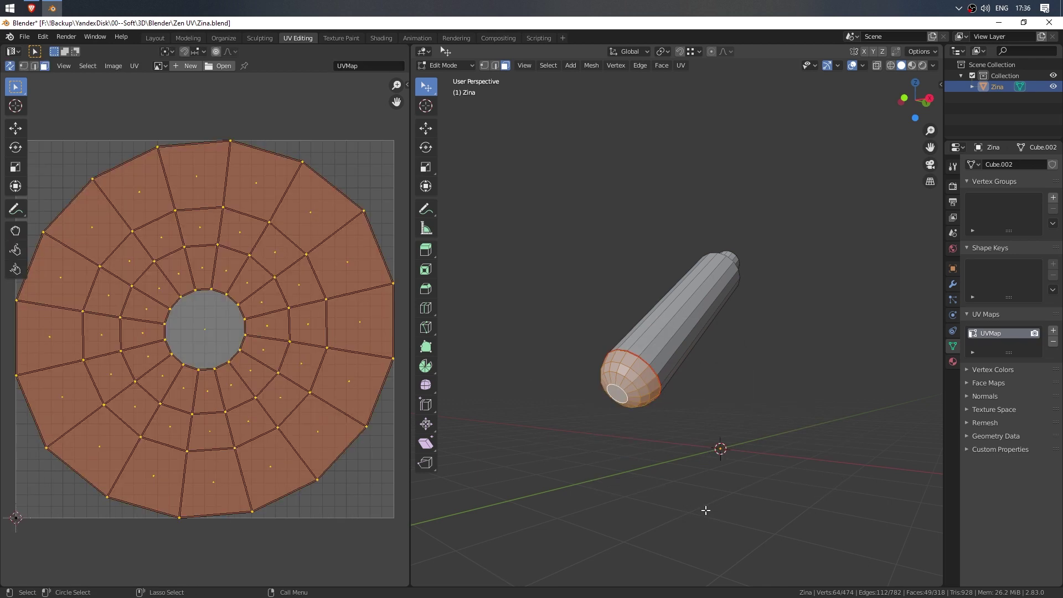
Step: Select the two face rings forming the shoulder around the cylinder's neck and run Zen Unwrap on them
key(alt+a)
middle_drag(795, 225, 695, 293)
alt+click(695, 293)
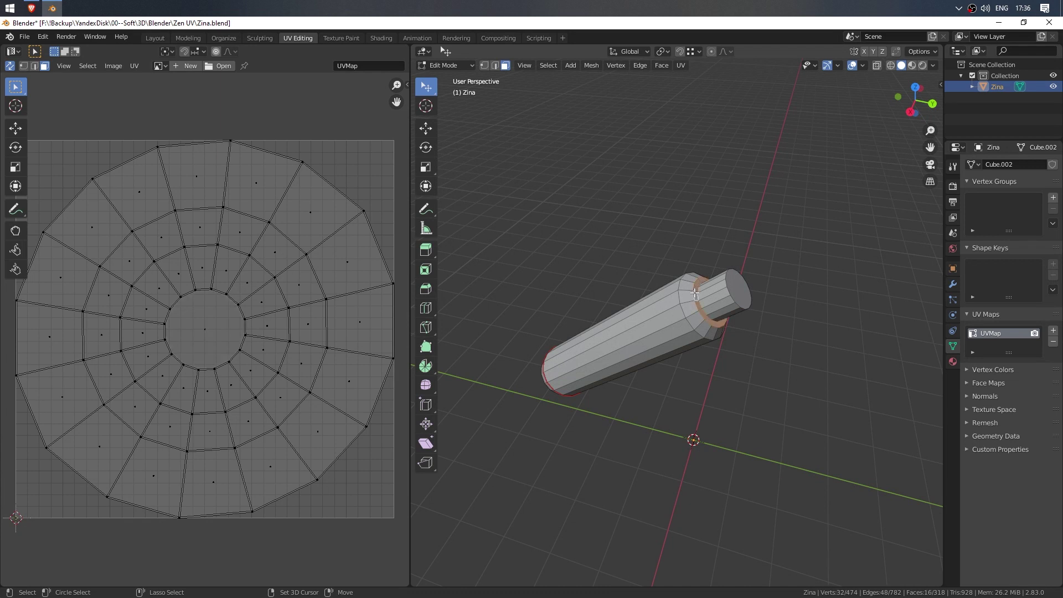
alt+shift+click(686, 286)
key(t)
click(751, 423)
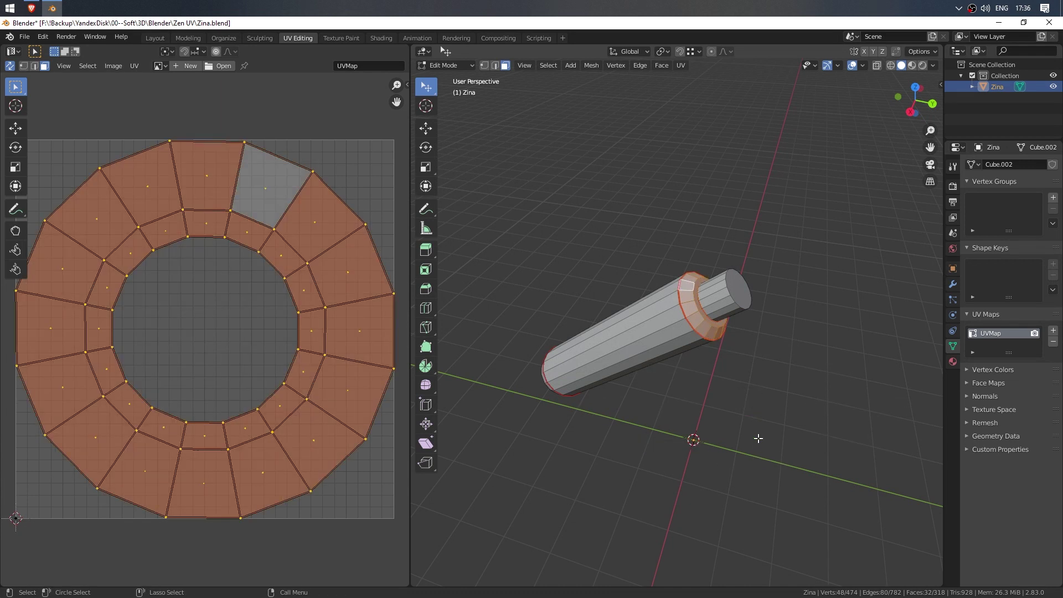
Step: Check the offset UV islands, select the flat cap face at the end of the cylinder's neck, and run Zen Unwrap
scroll(286, 358, down, 1)
scroll(286, 358, down, 3)
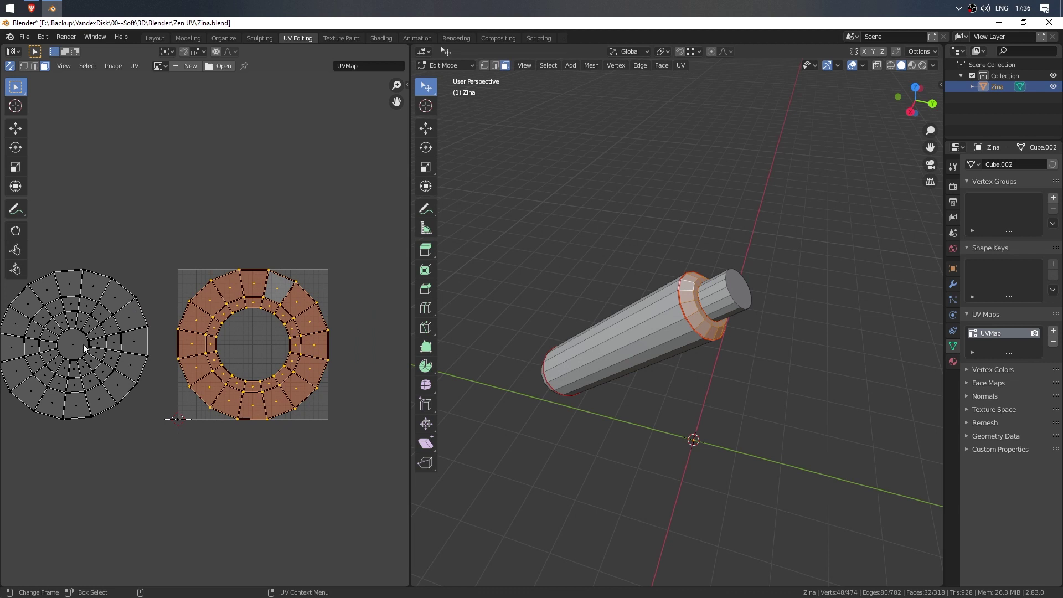
scroll(715, 331, up, 3)
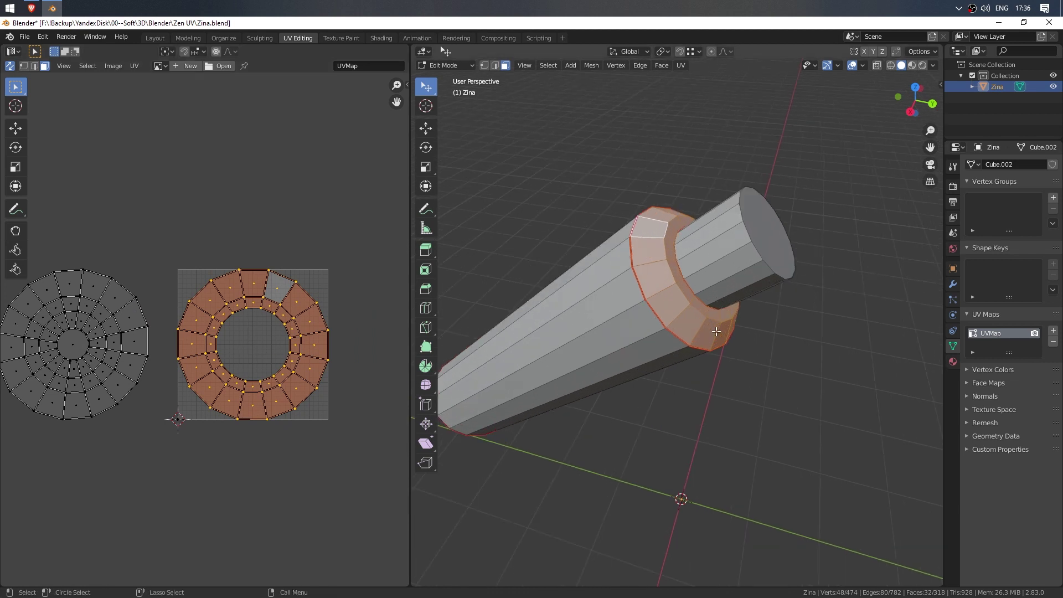
scroll(715, 331, down, 1)
click(750, 265)
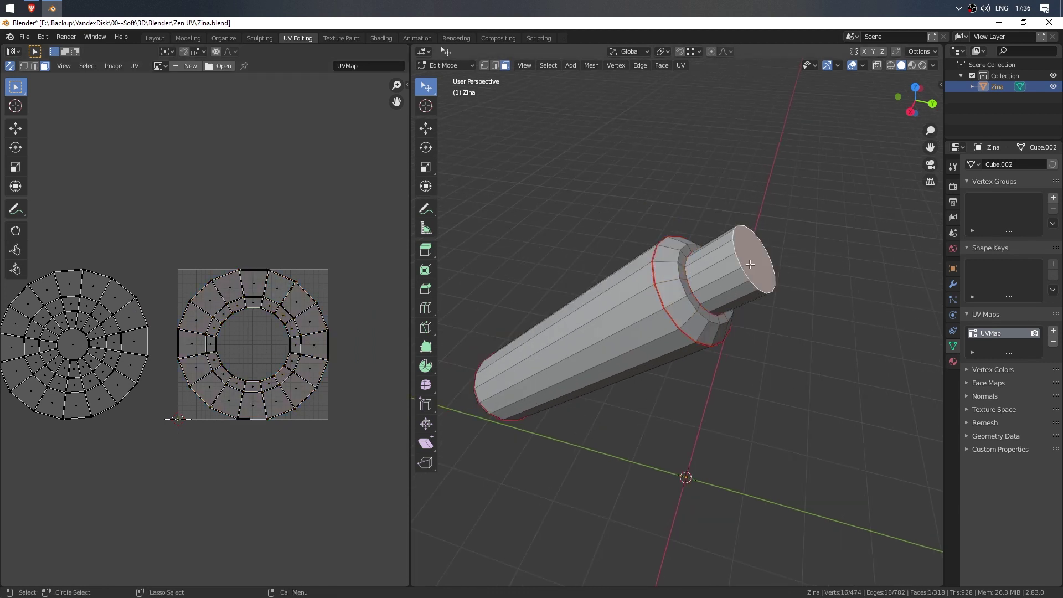
key(alt+q)
click(742, 329)
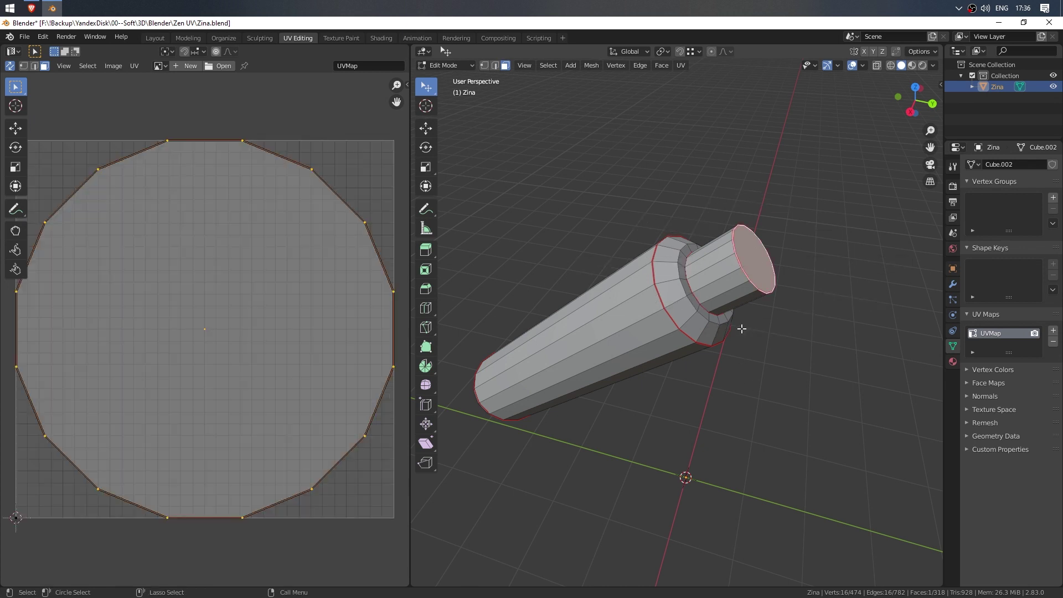
Step: In edge mode, select one lengthwise edge on the neck and one on the cylinder's body, and run Zen Unwrap
middle_drag(742, 329, 692, 279)
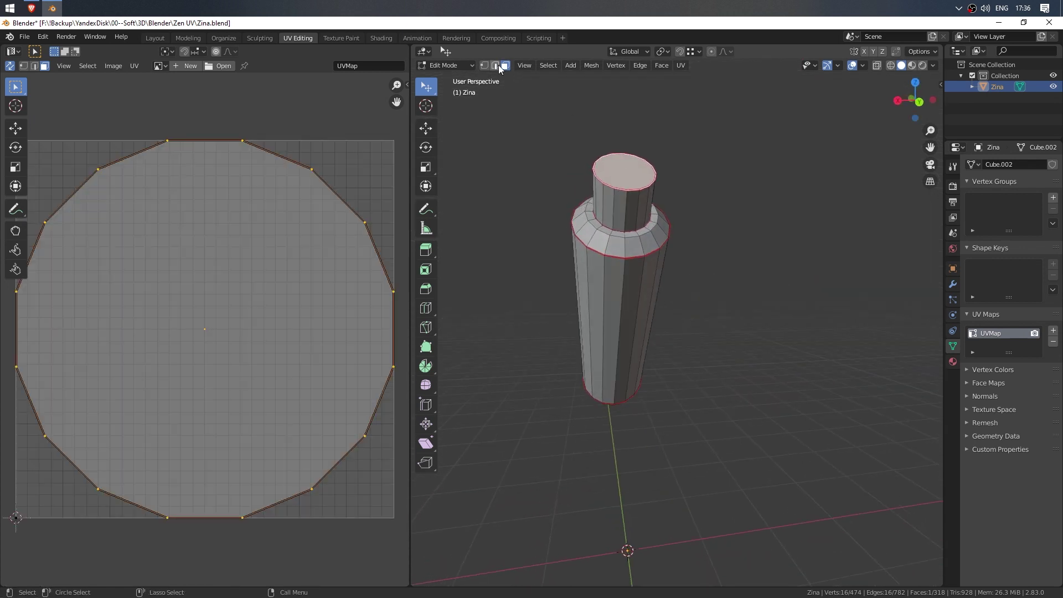
click(496, 66)
click(626, 214)
shift+click(622, 305)
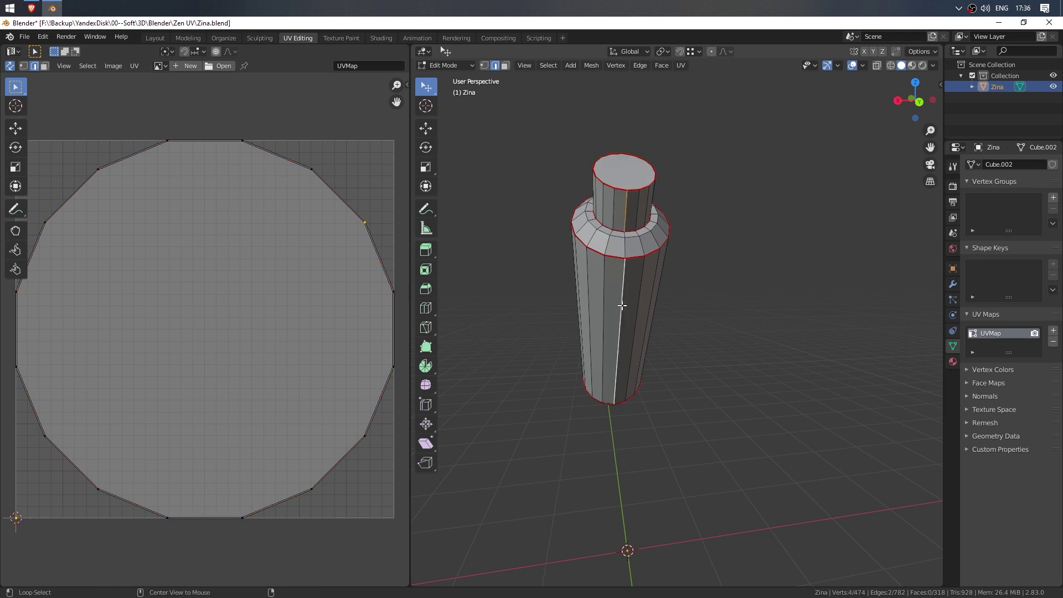
key(alt+q)
click(615, 370)
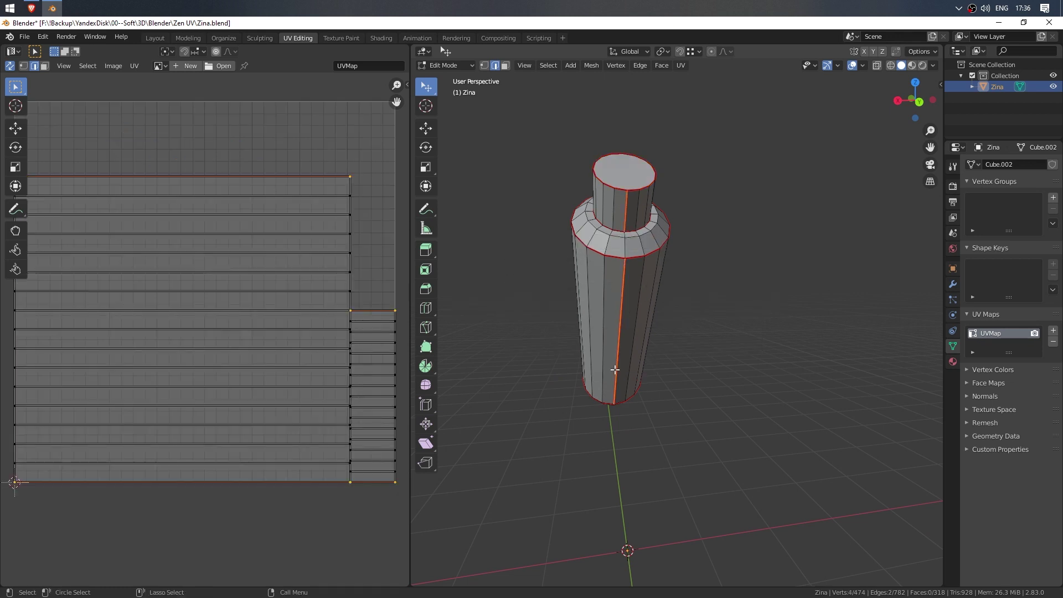
Step: Select the whole linked cylinder and pin all its UV islands
click(615, 369)
middle_drag(615, 369, 675, 390)
key(ctrl+l)
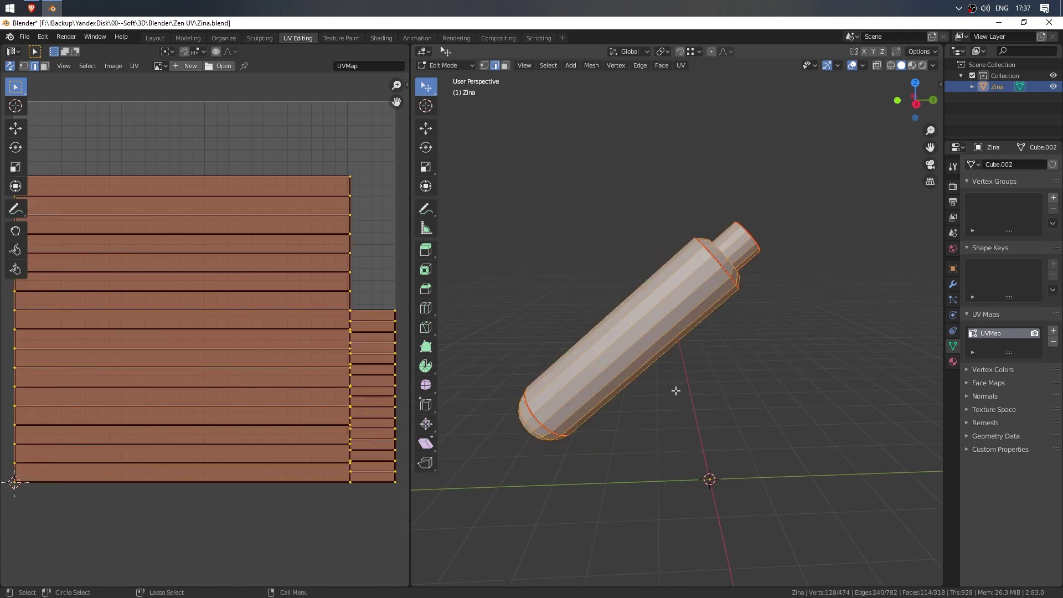
key(alt+q)
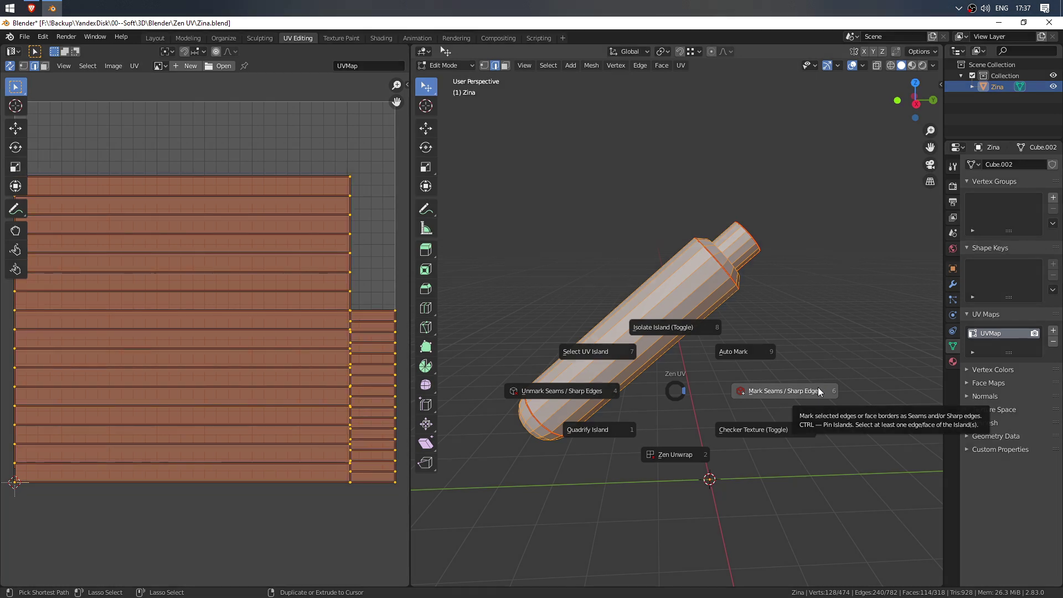
click(817, 387)
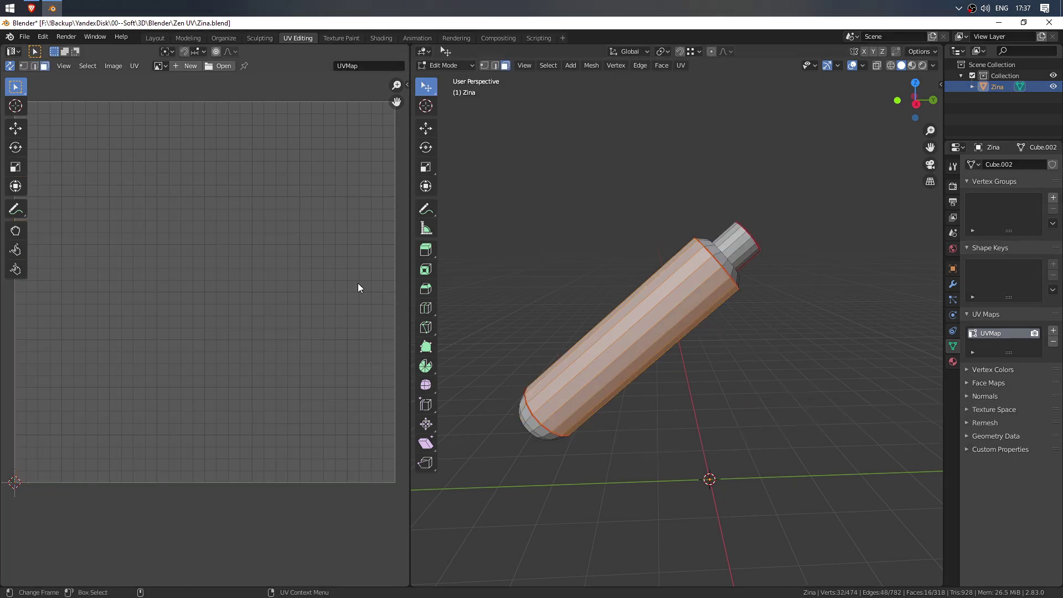
Step: Inspect the pinned islands in the UV editor and turn on Zen UV's Show Pinned Islands display on the cylinder
scroll(262, 271, down, 5)
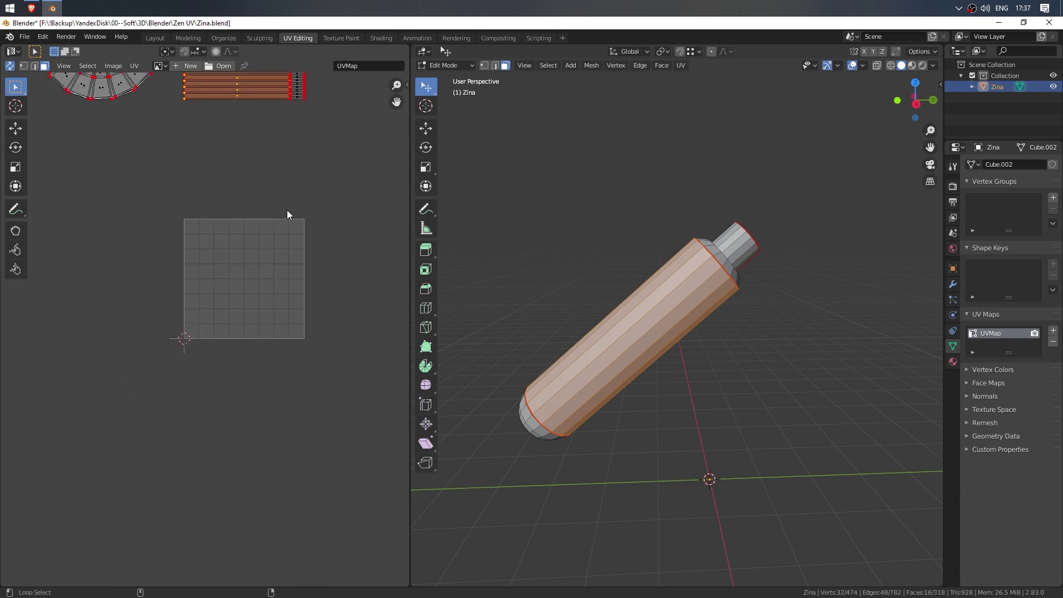
middle_drag(284, 204, 297, 328)
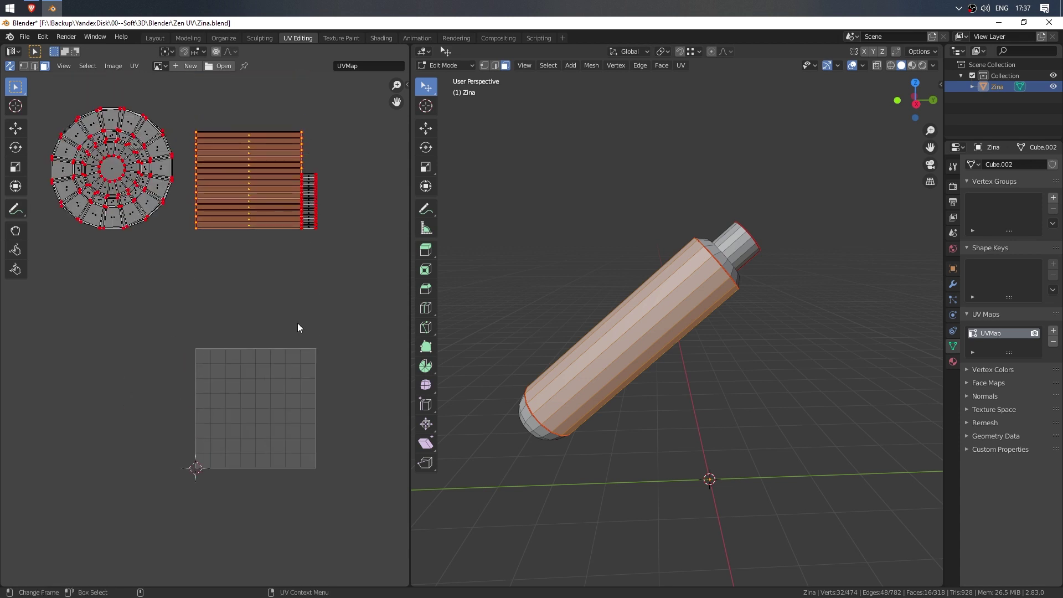
key(n)
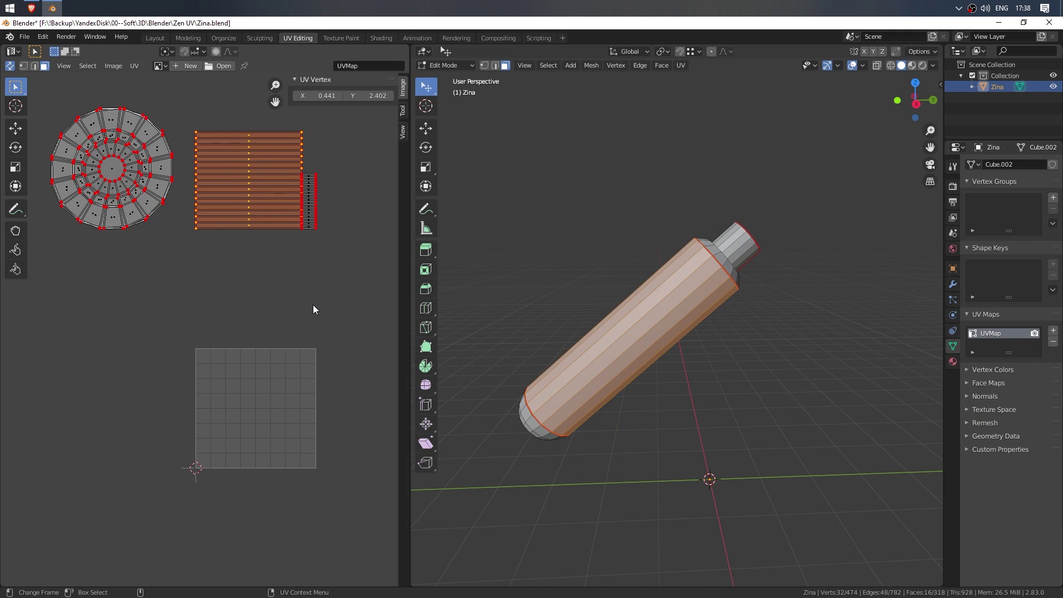
key(n)
key(n)
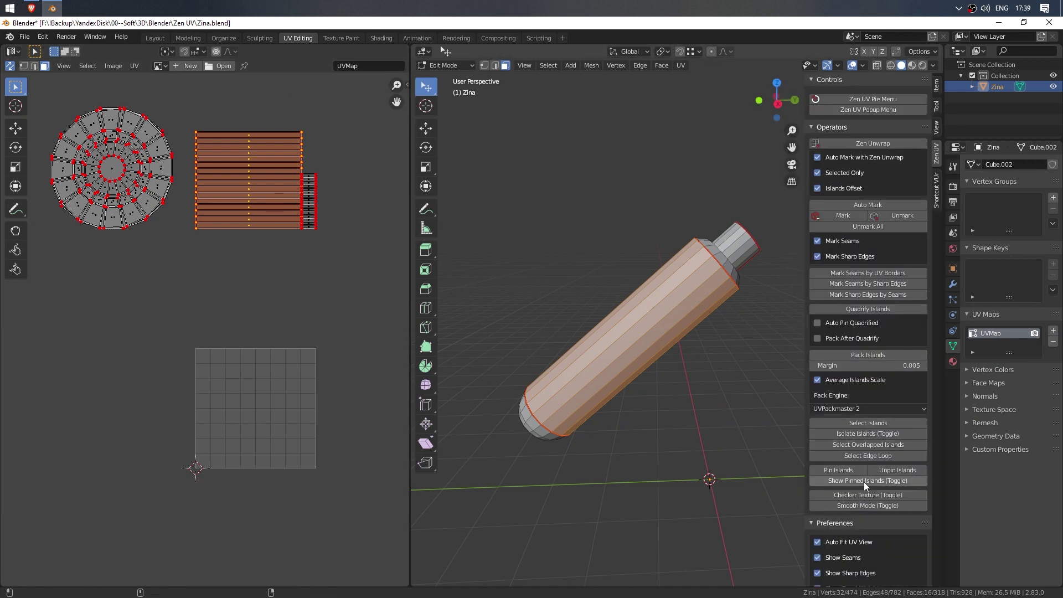
click(867, 480)
click(720, 397)
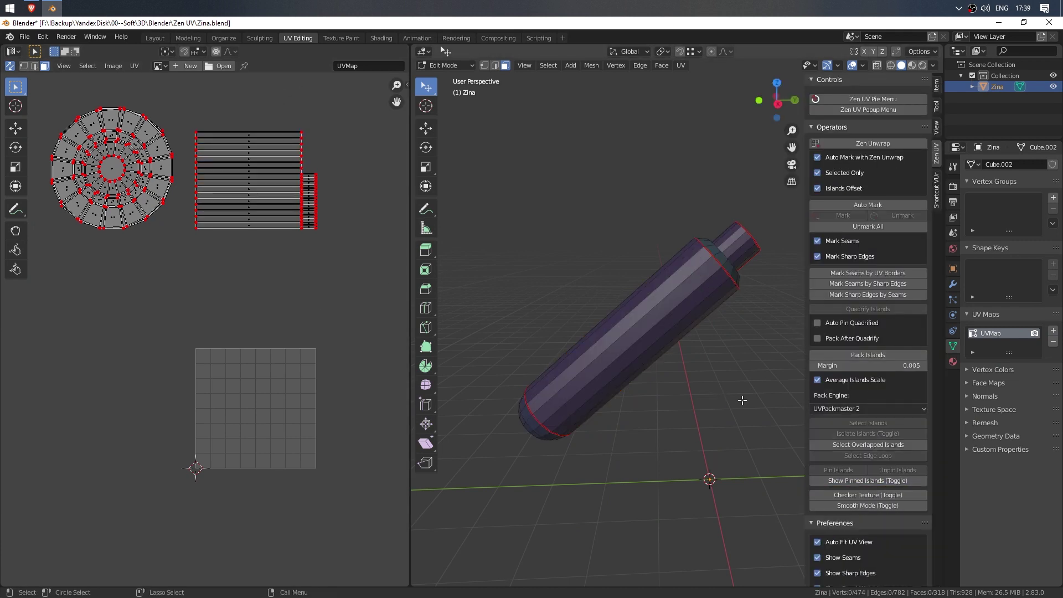
key(n)
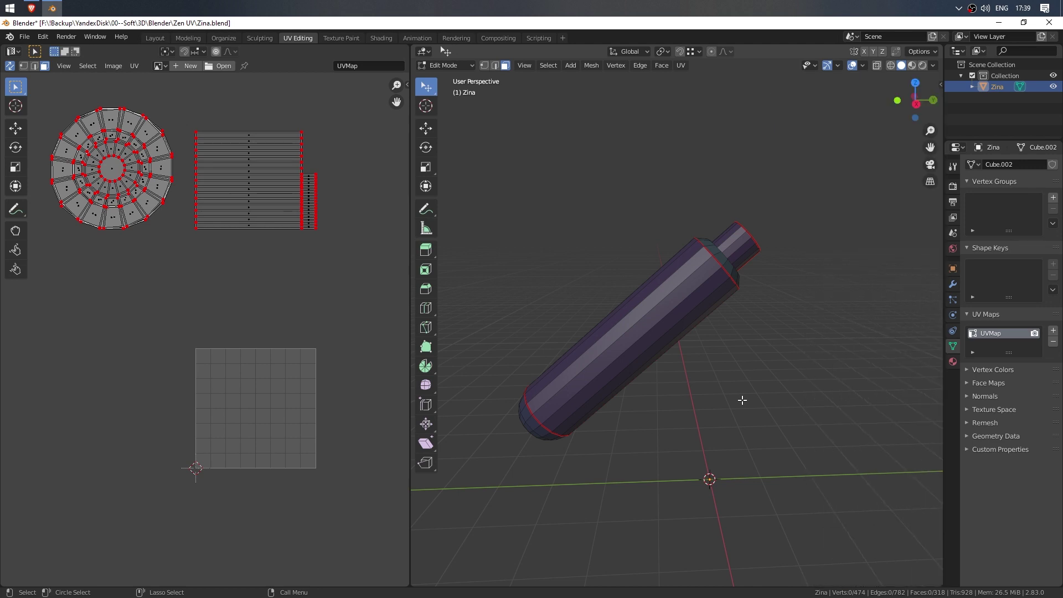
Step: Bring back the full Zina model, select its three small linked blocks and hide everything else
key(KP_Divide)
middle_drag(732, 370, 774, 348)
scroll(740, 356, down, 5)
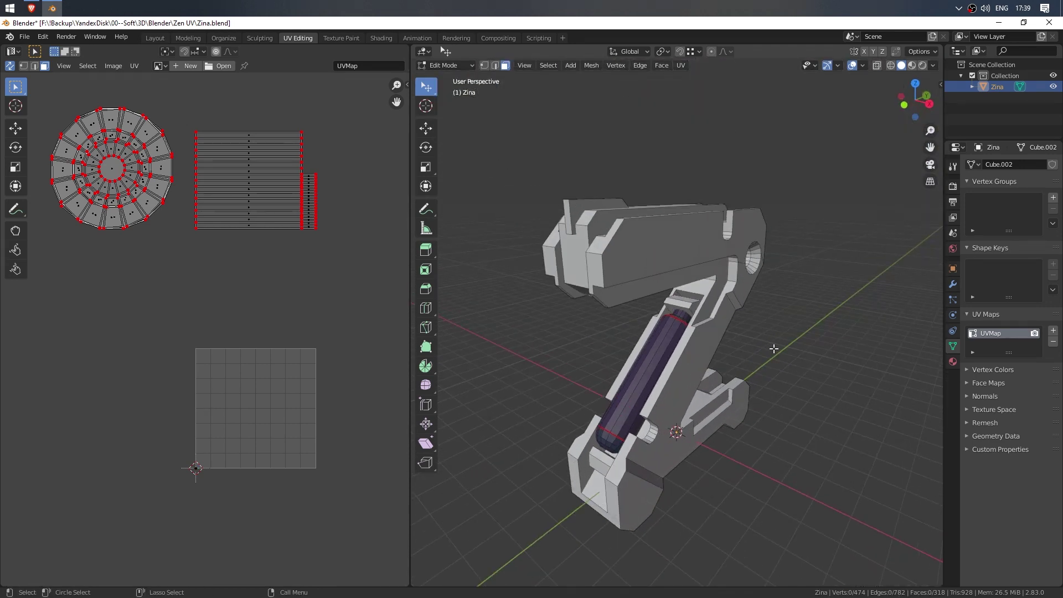
click(672, 312)
key(ctrl+l)
shift+click(601, 465)
key(ctrl+l)
shift+click(570, 208)
key(ctrl+l)
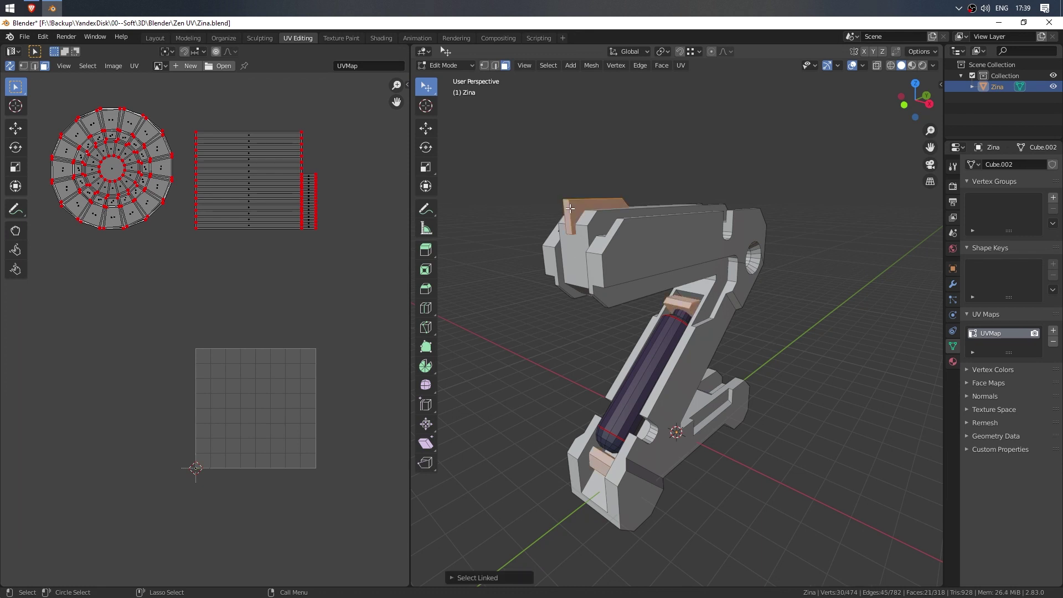
key(shift+h)
Step: Select both end faces of each of the three isolated blocks and unwrap them, leaving nothing selected
click(600, 213)
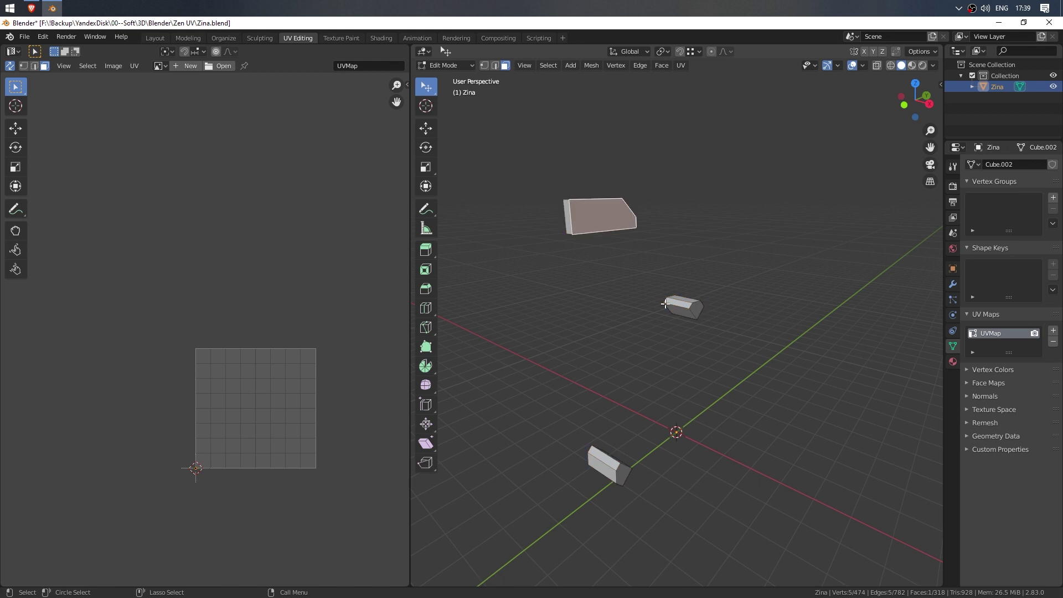
middle_drag(622, 476, 719, 460)
shift+click(742, 463)
shift+click(667, 307)
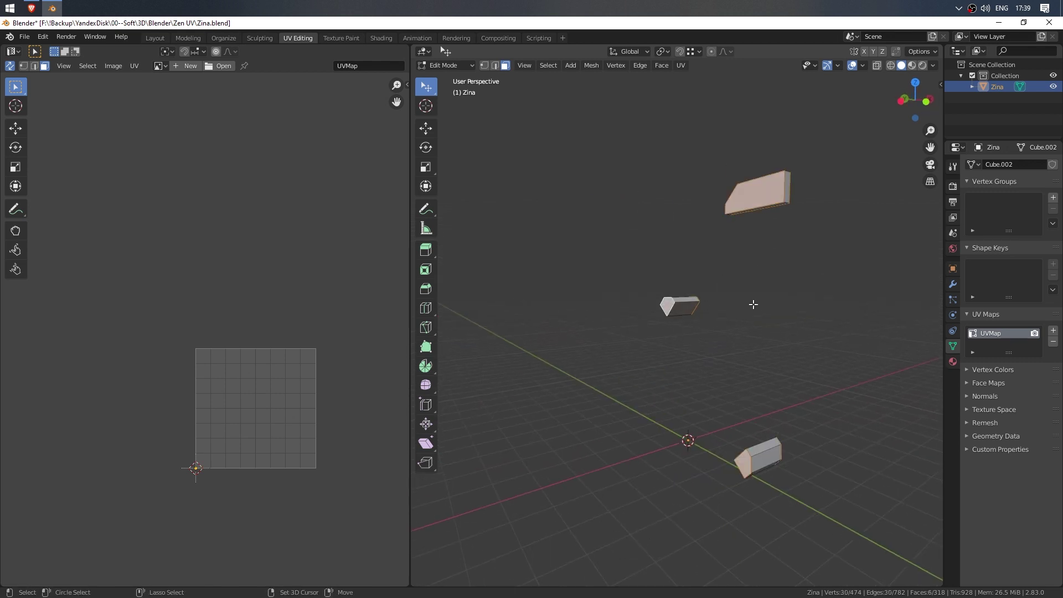
key(u)
key(alt+a)
Step: Select one connecting edge between the end faces on each of the three blocks and run Zen Unwrap
middle_drag(817, 235, 688, 175)
key(alt+q)
click(749, 426)
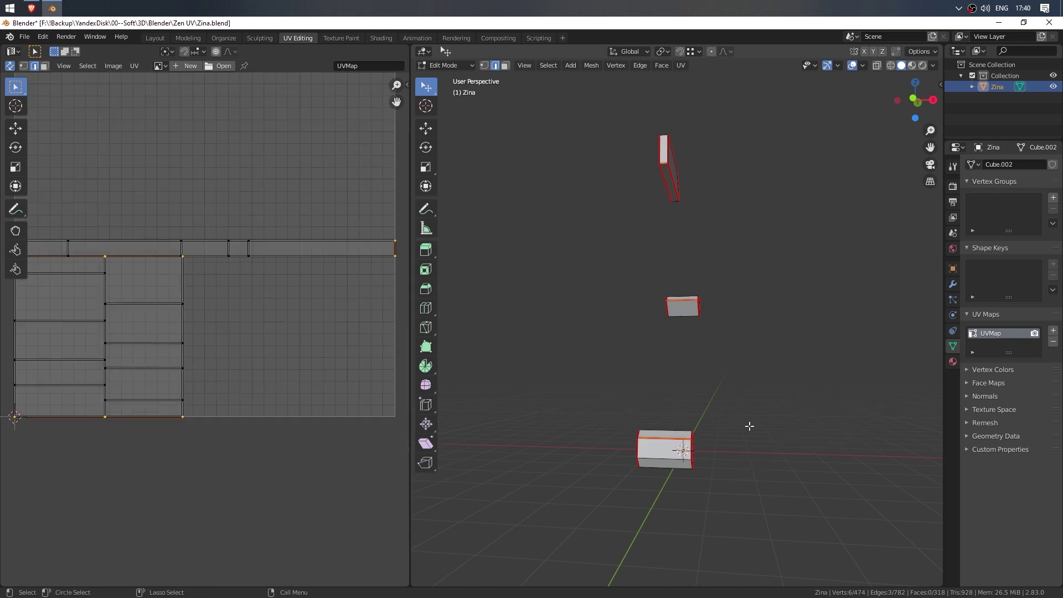
Step: Select all geometry of the three isolated blocks and pin their UV islands
middle_drag(750, 427, 753, 313)
key(a)
key(alt+q)
click(781, 320)
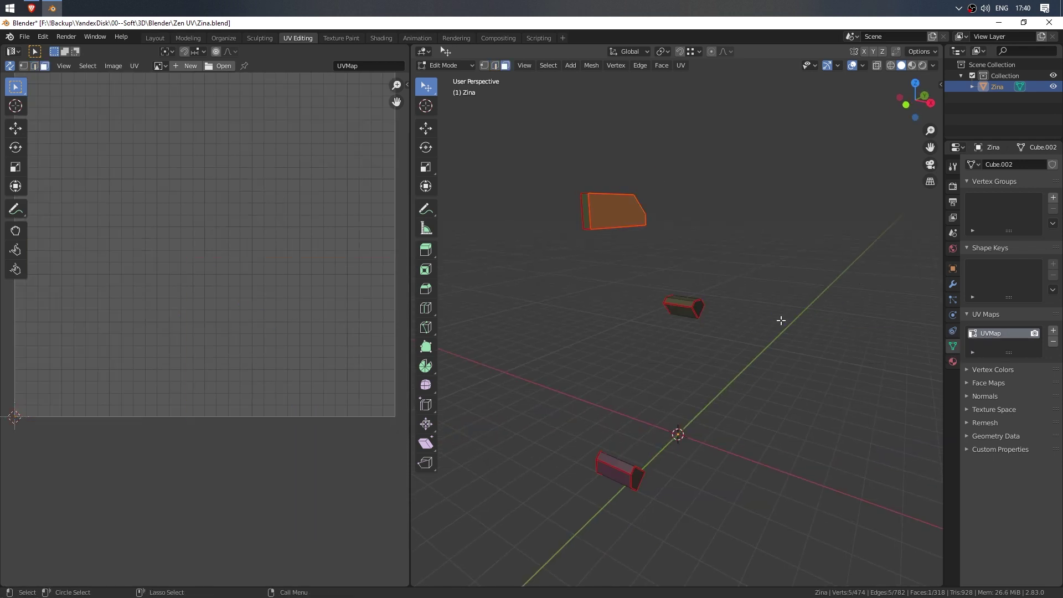
Step: Reveal the hidden parts of Zina and use Zen Unwrap on the large side faces of the main frame
key(alt+h)
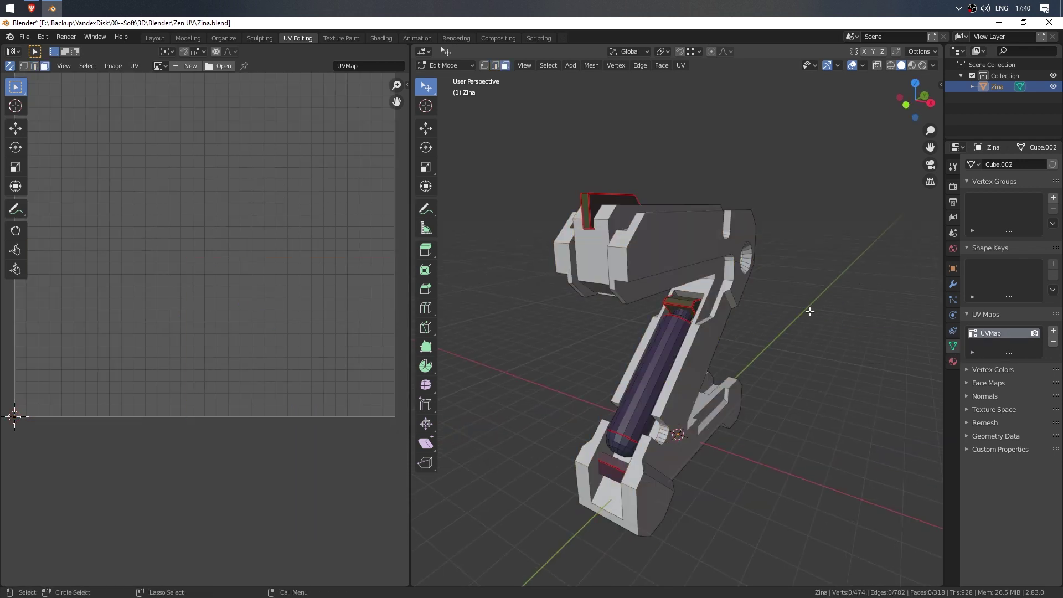
click(799, 221)
middle_drag(809, 311, 627, 312)
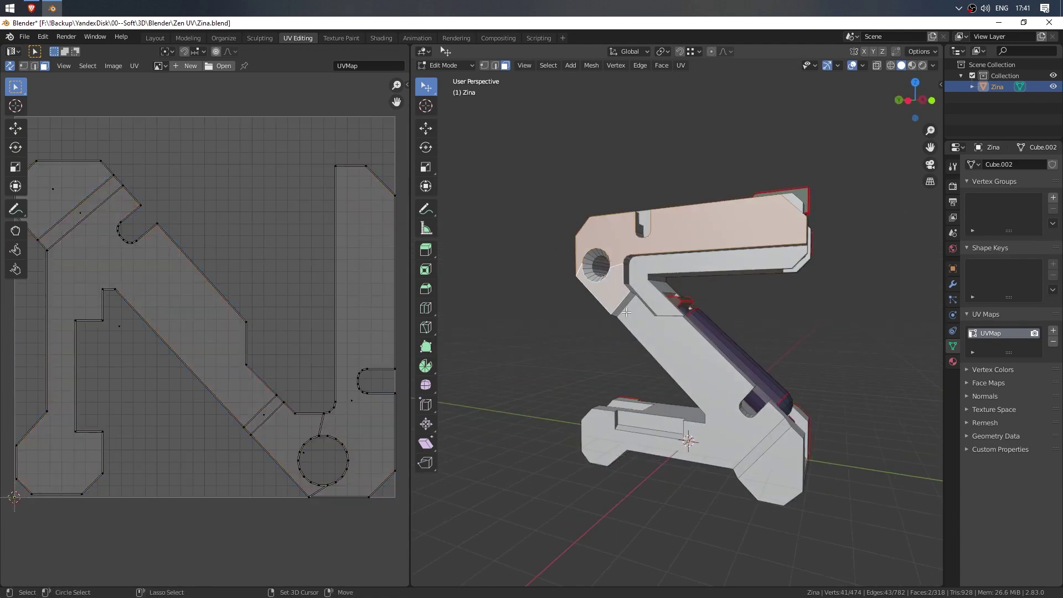
key(alt+q)
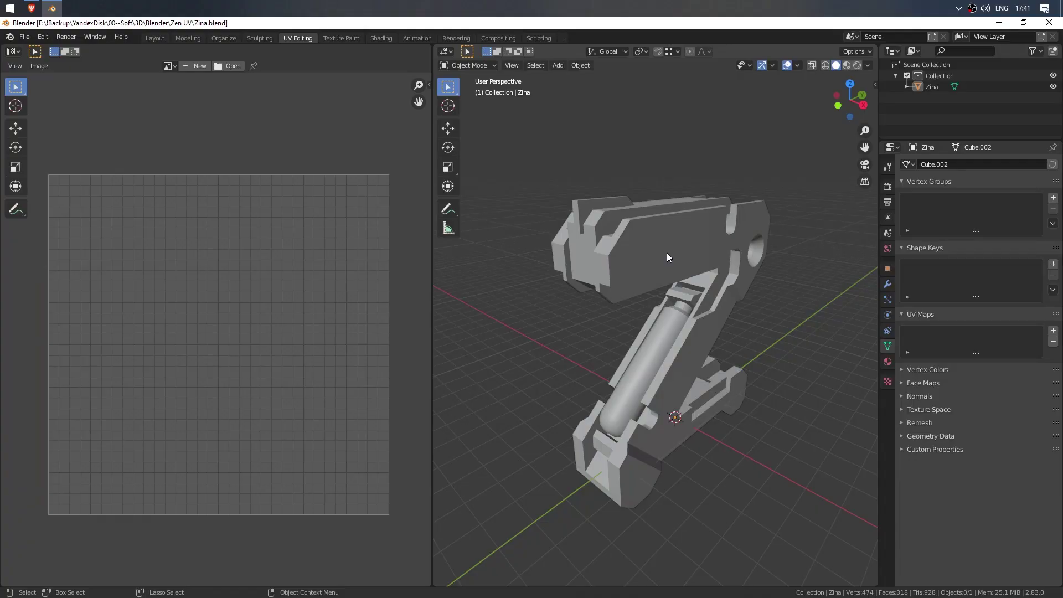
Step: Enter Edit Mode on Zina, triangulate all of its faces and clear the selection
click(667, 253)
key(Tab)
key(a)
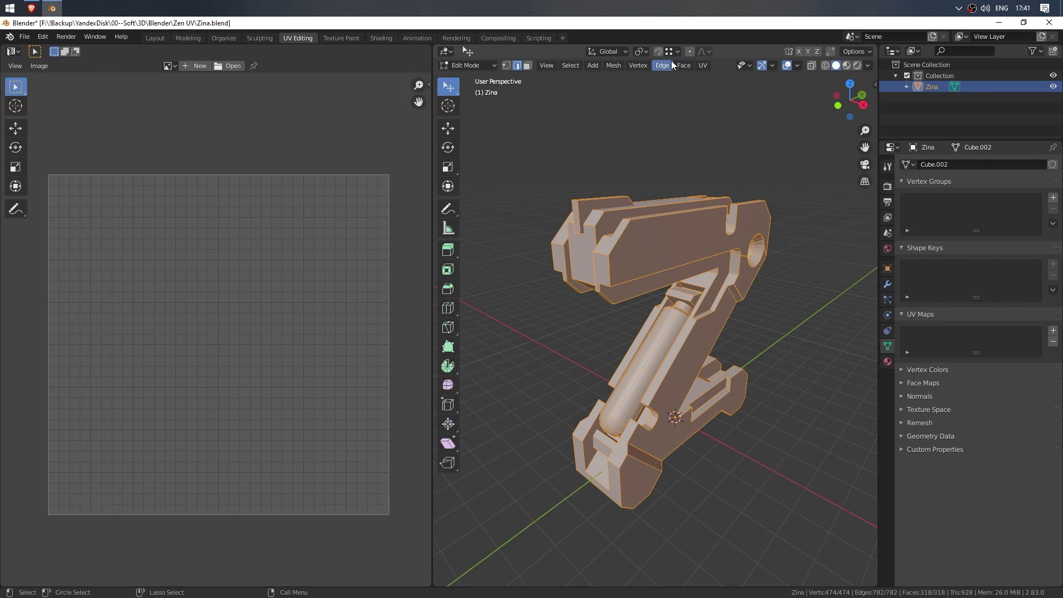
click(683, 65)
click(703, 139)
key(alt+a)
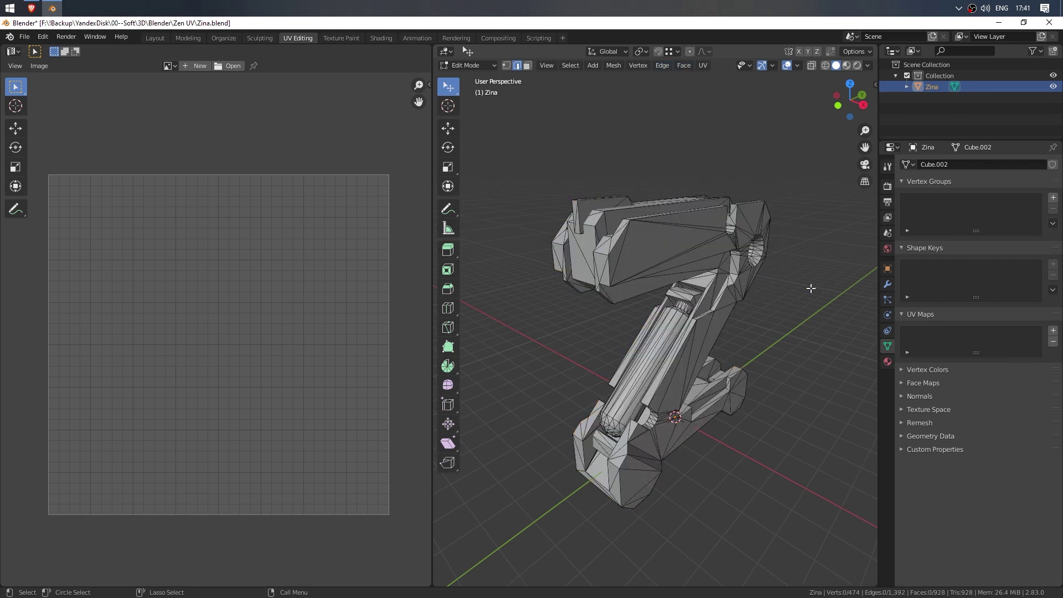
key(alt+q)
click(815, 354)
click(775, 394)
click(790, 401)
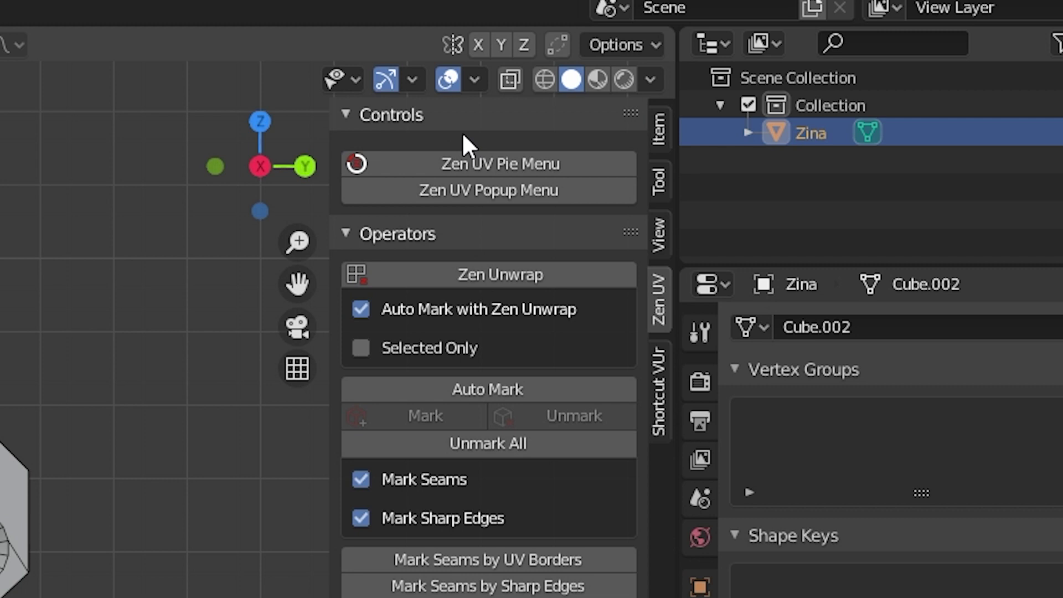
Step: Change the keyboard shortcut assigned to the Zen UV Pie Menu to Alt+A
right_click(553, 164)
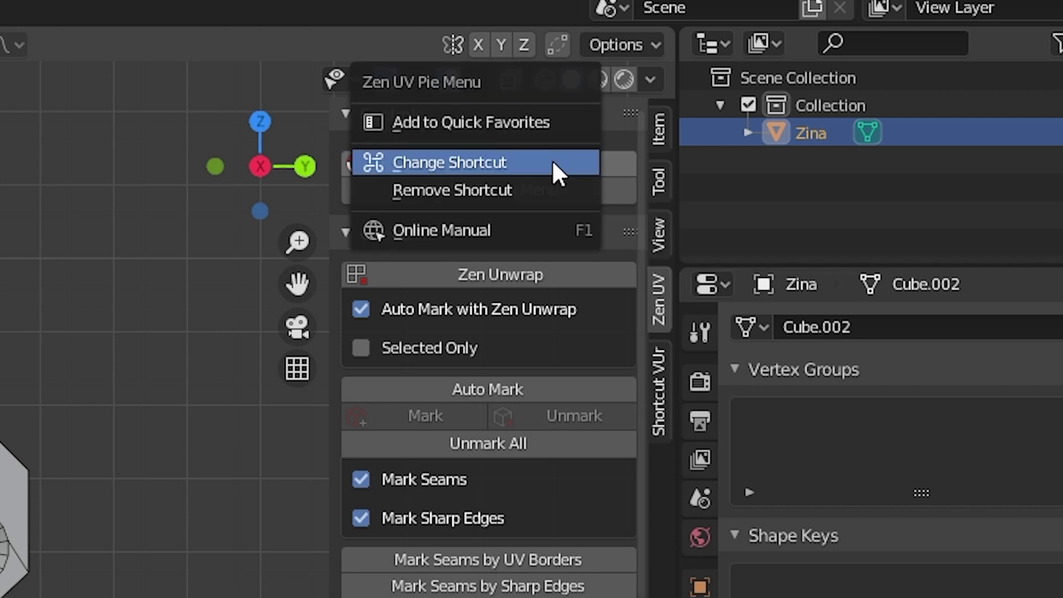
click(431, 161)
key(alt+a)
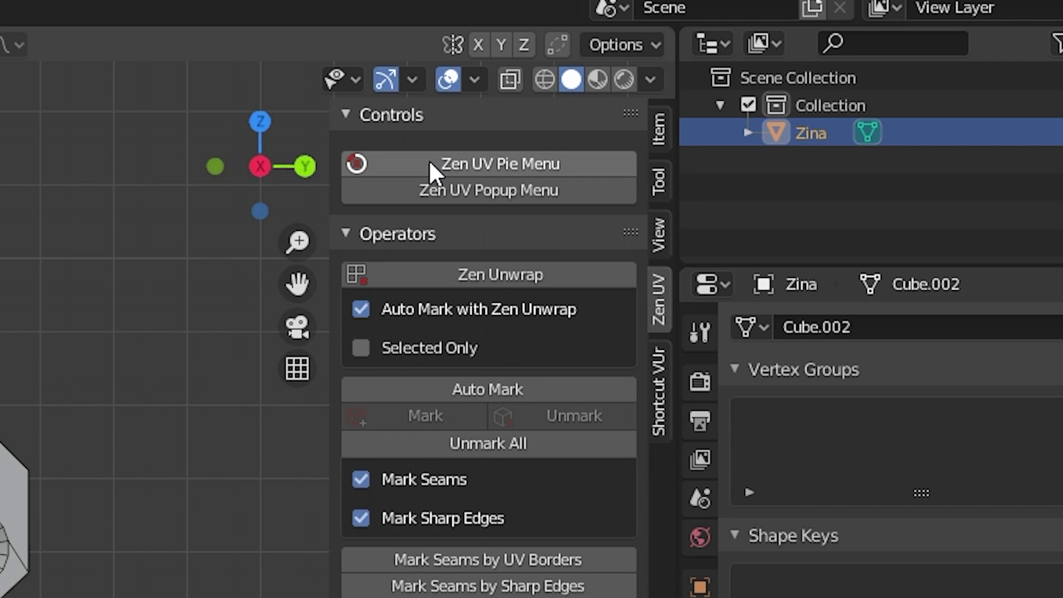
Step: Try the Selected Only and Islands Offset options of Zen Unwrap, leaving Selected Only disabled
click(433, 350)
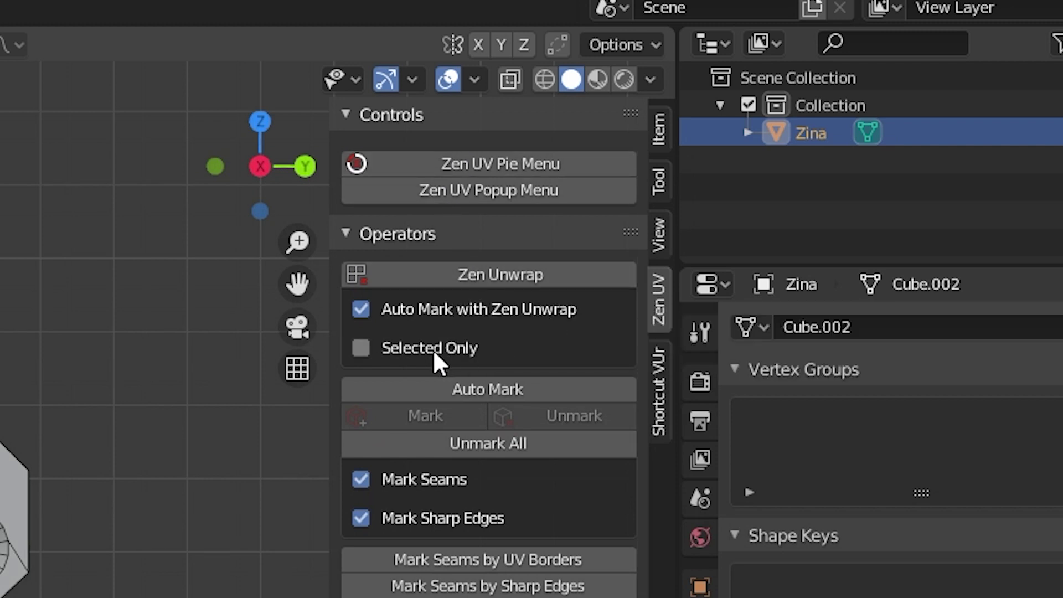
click(440, 391)
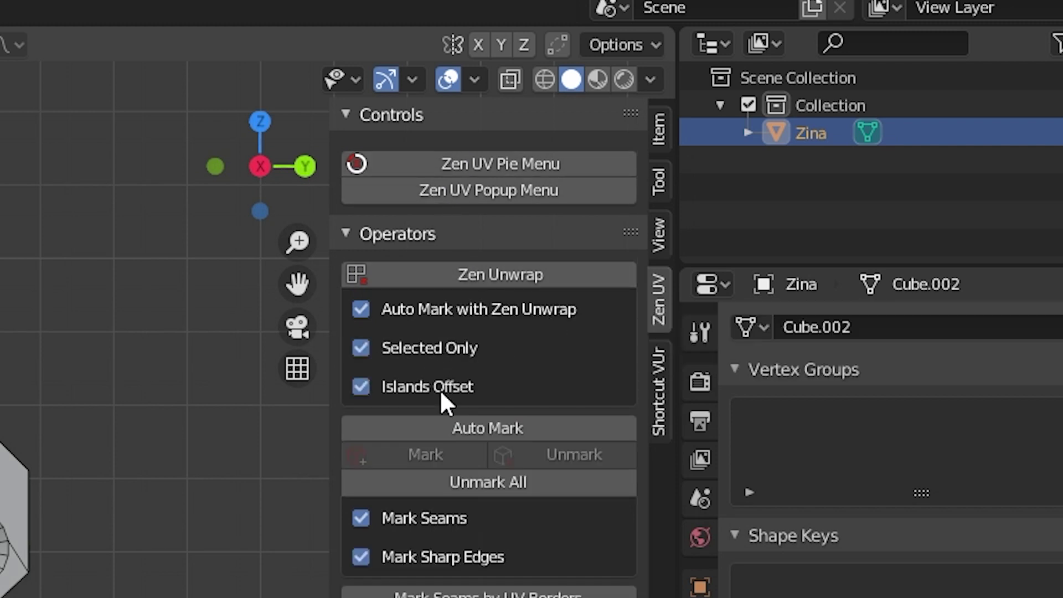
click(520, 348)
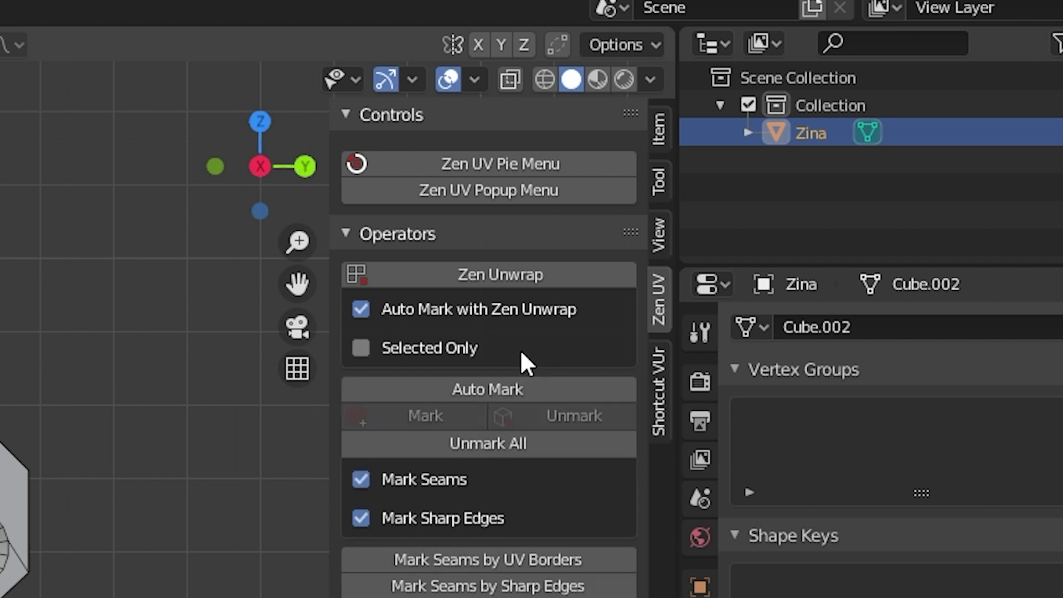
click(519, 349)
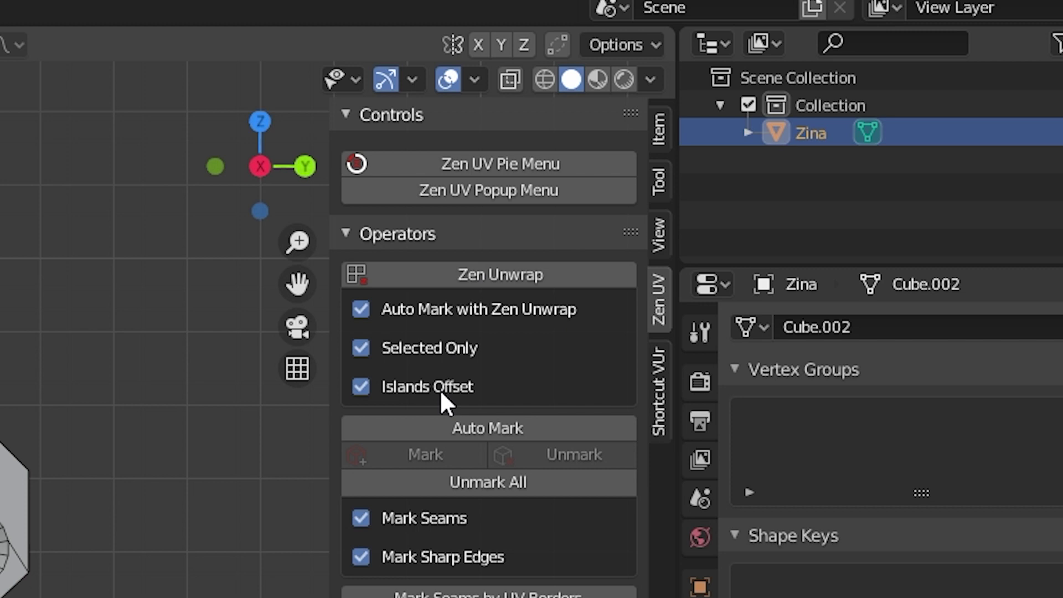
click(447, 349)
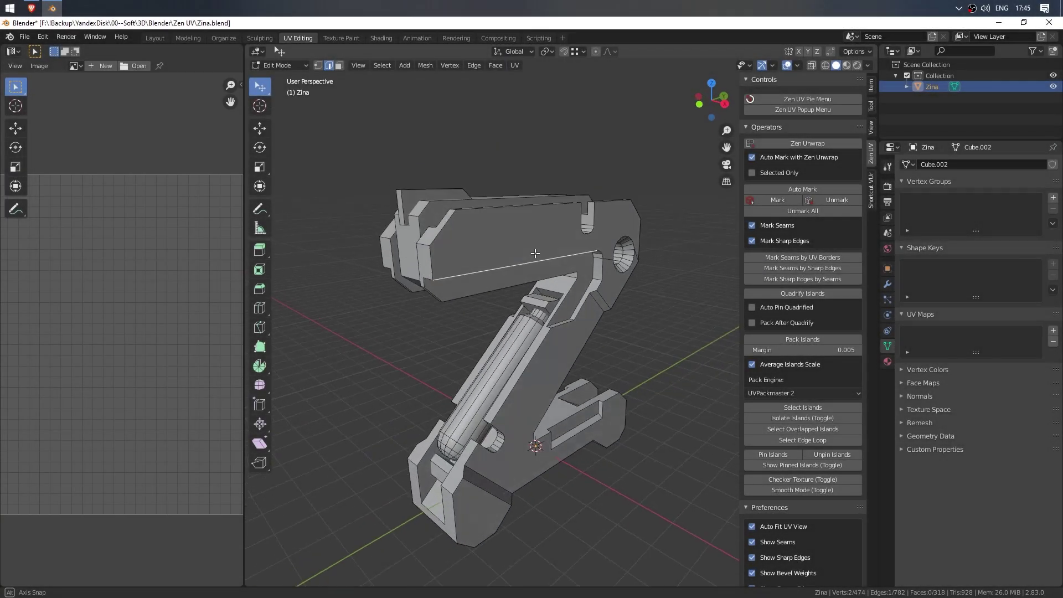
Step: Clear the selection, run Auto Mark on the whole Zina mesh and increase its angle
key(alt+a)
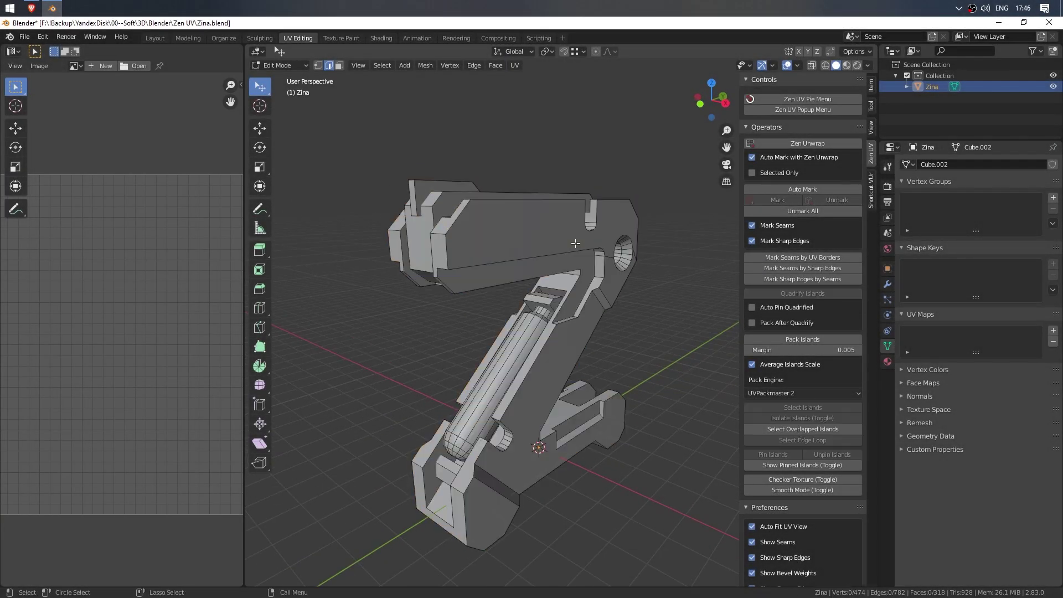
click(802, 189)
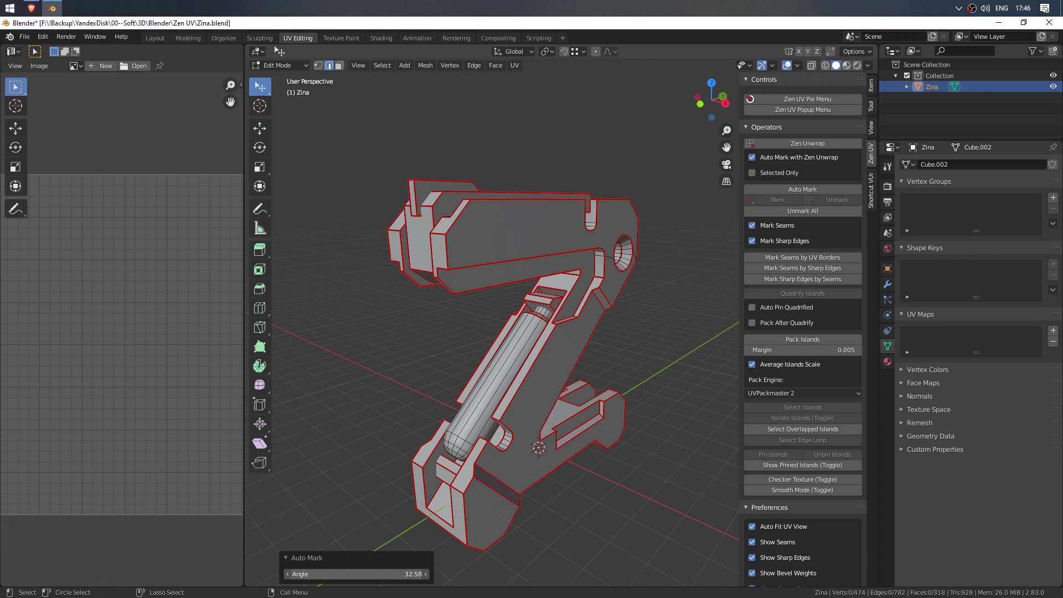
drag(357, 573, 419, 573)
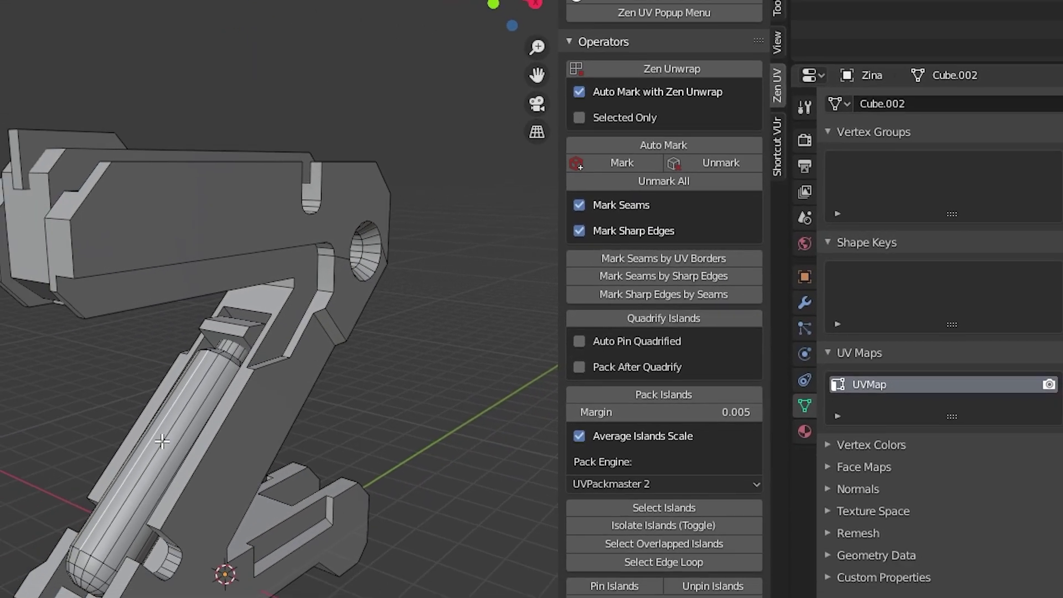
Step: Isolate the long piston cylinder by hiding all other parts of the Zina mesh
key(l)
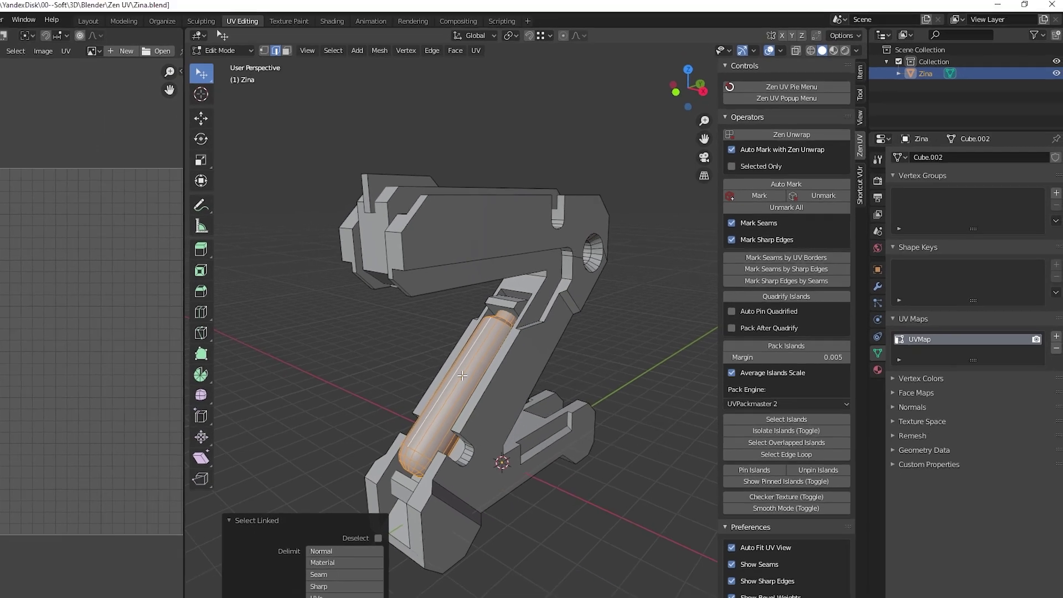
key(shift+h)
middle_drag(462, 375, 472, 351)
ctrl+click(501, 331)
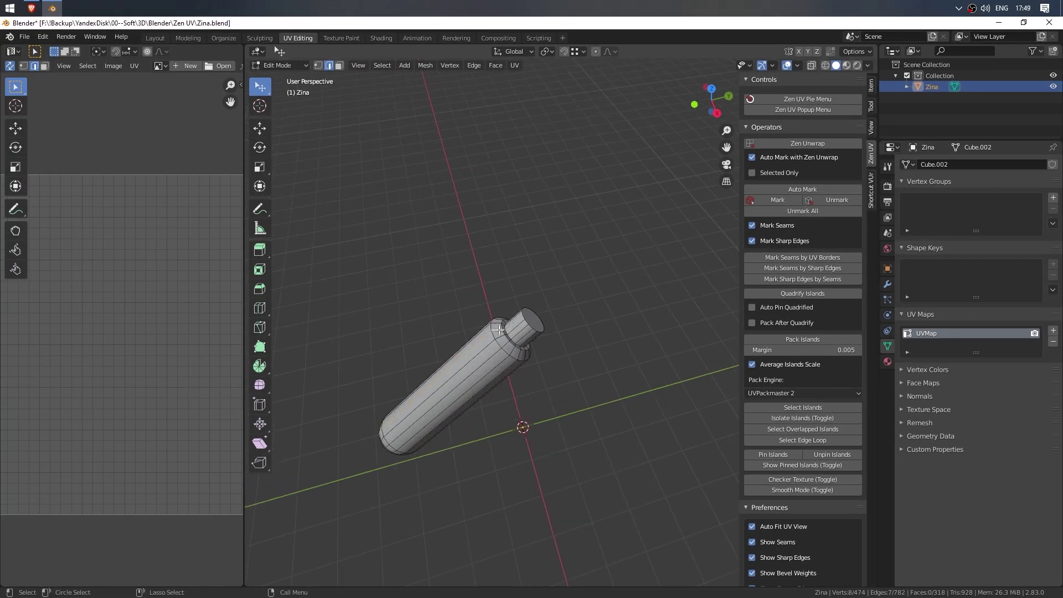
Step: Enable Selected Only and run Zen Unwrap on the ring of shoulder faces around the cylinder's neck
click(752, 173)
click(339, 65)
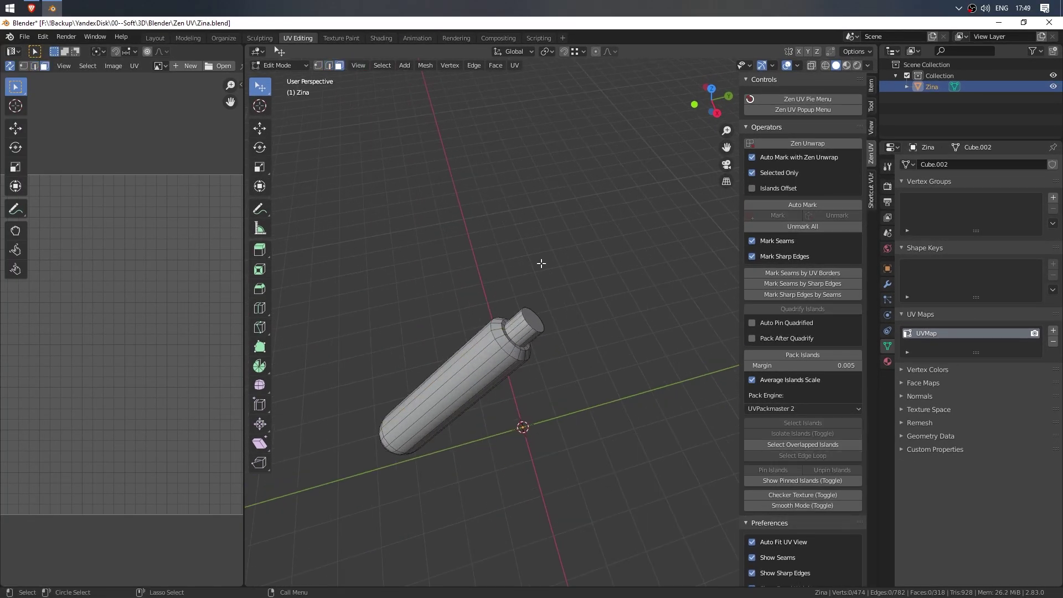
alt+click(496, 327)
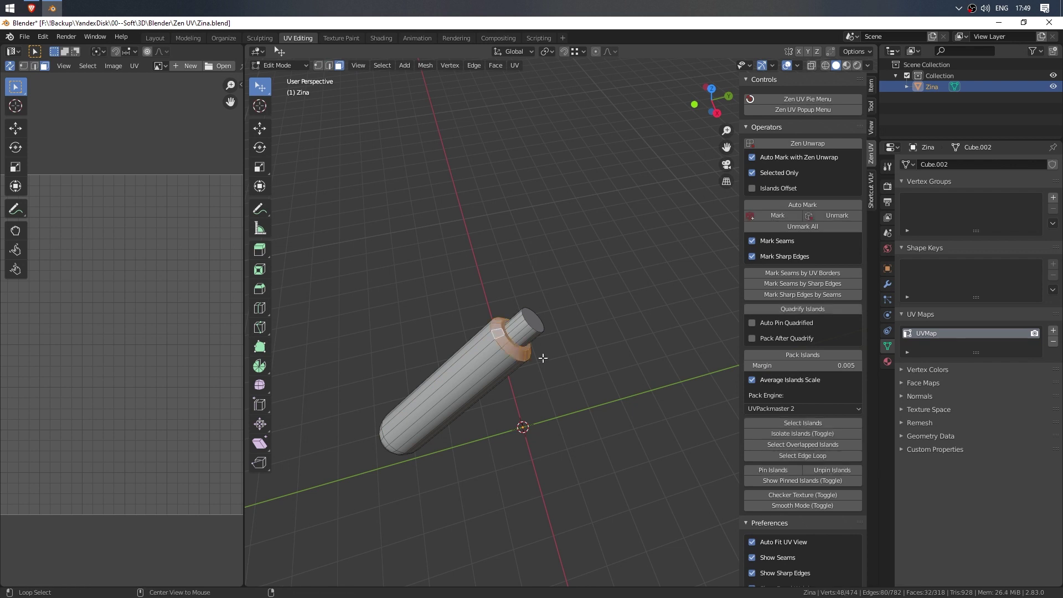
key(u)
click(178, 326)
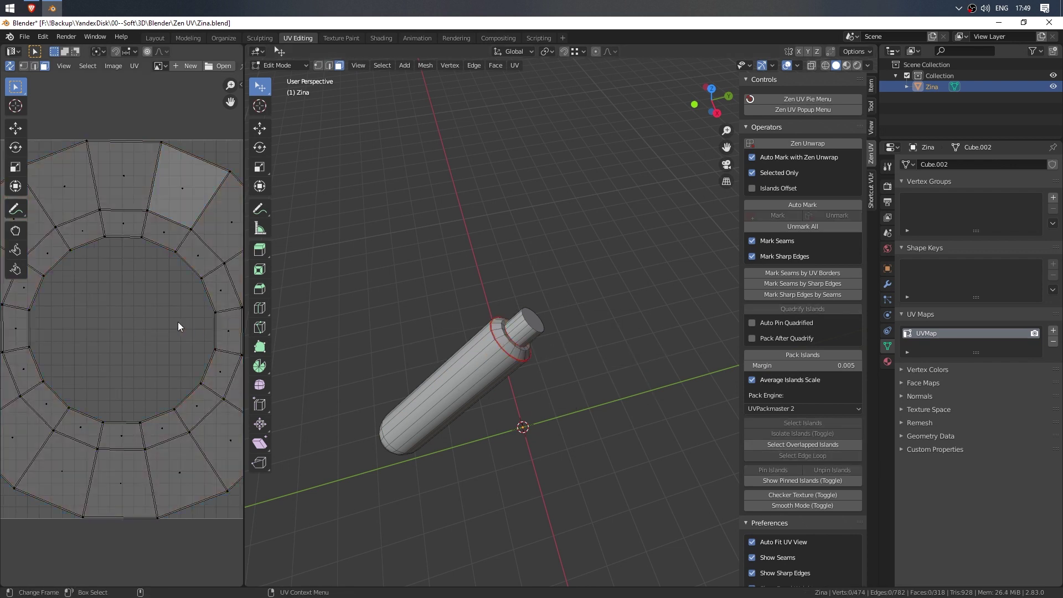
Step: Widen the UV editor, select one face of the ring-shaped island and quadrify the island
drag(244, 319, 423, 310)
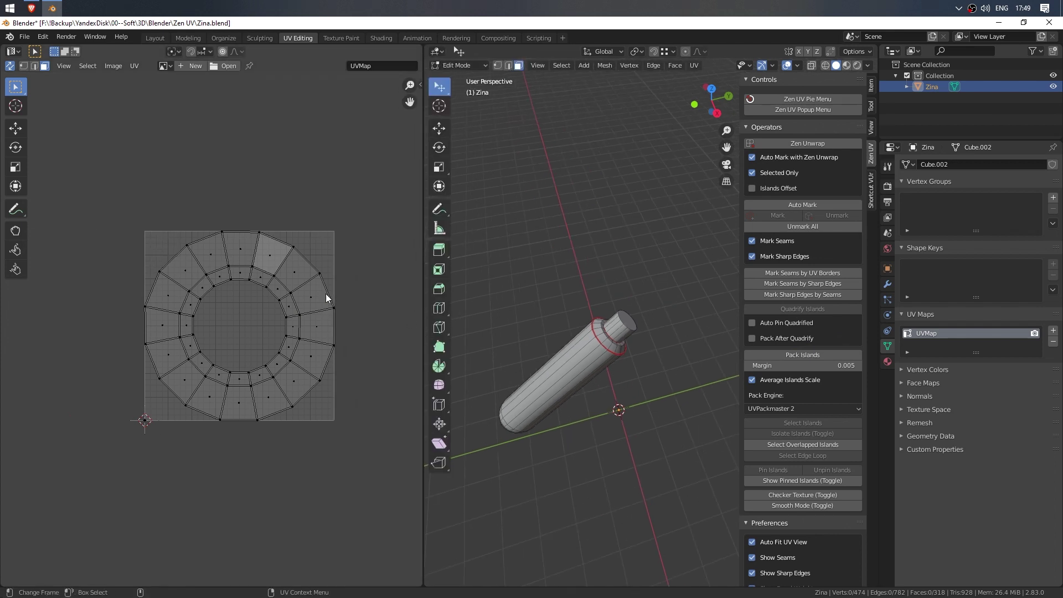
click(327, 299)
click(803, 310)
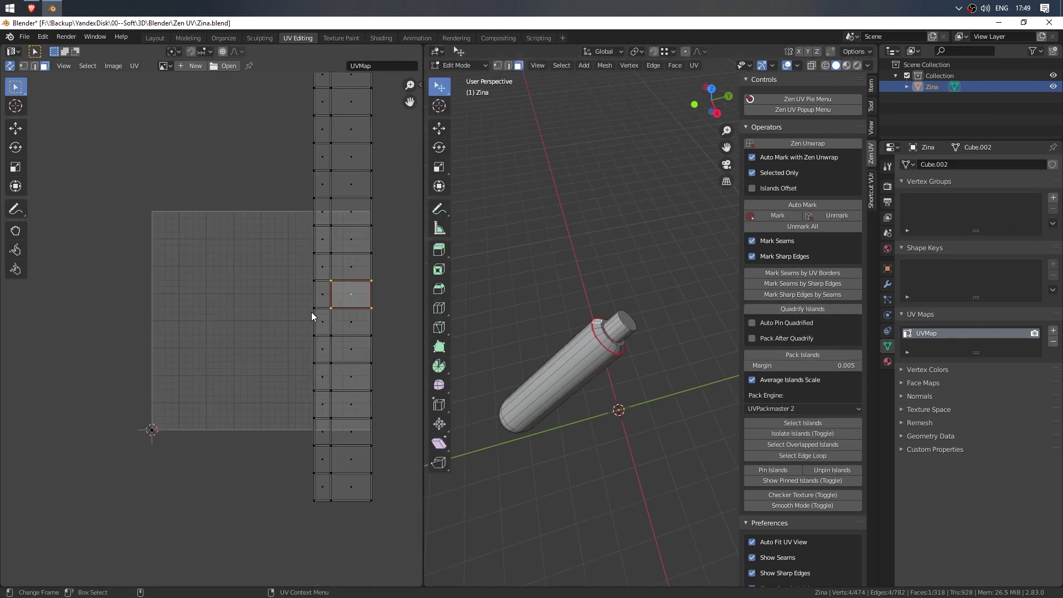
scroll(316, 311, down, 1)
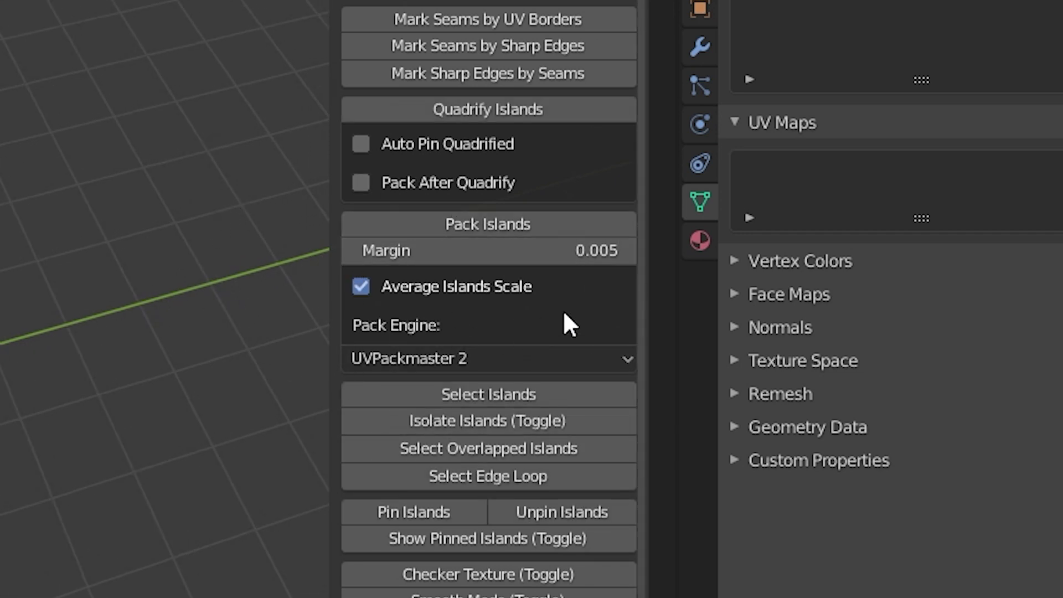
Step: Set the pack engine for Pack Islands to Blender Pack
click(574, 359)
click(573, 388)
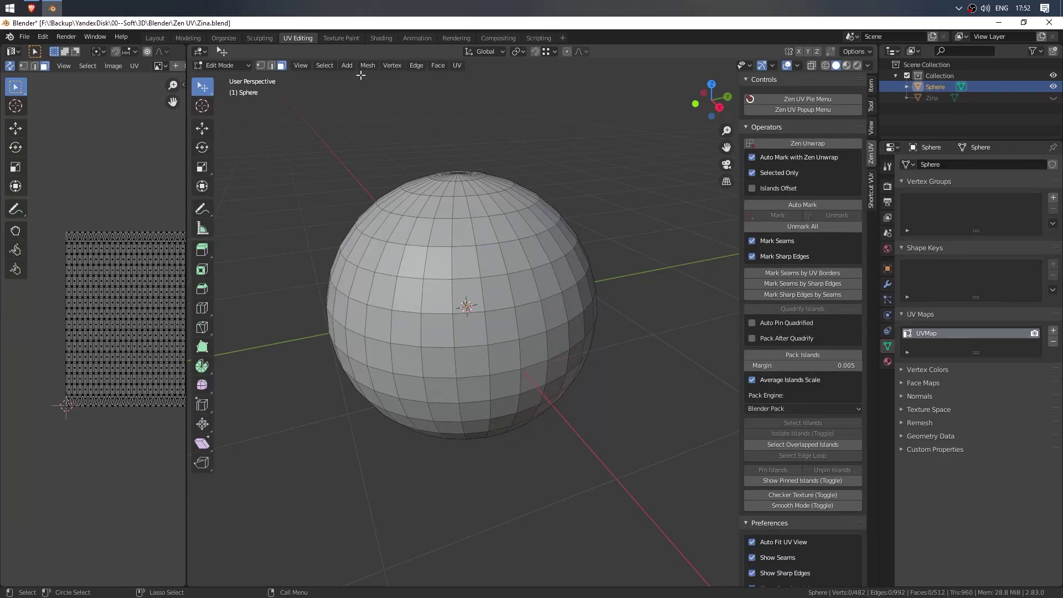
Step: Mark one horizontal edge loop on the sphere's upper half and one on its lower half
key(2)
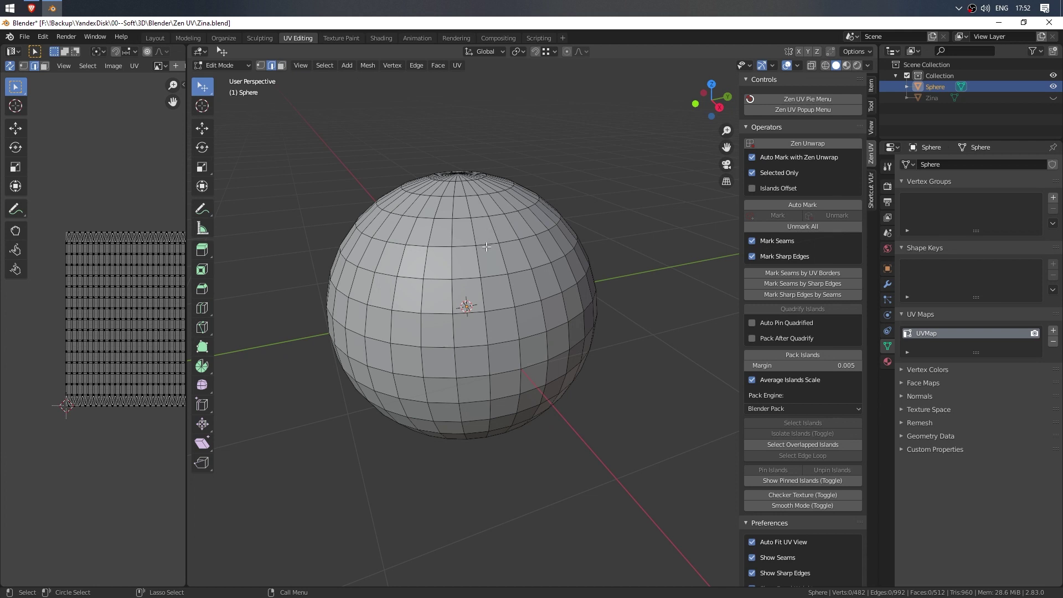
alt+click(486, 245)
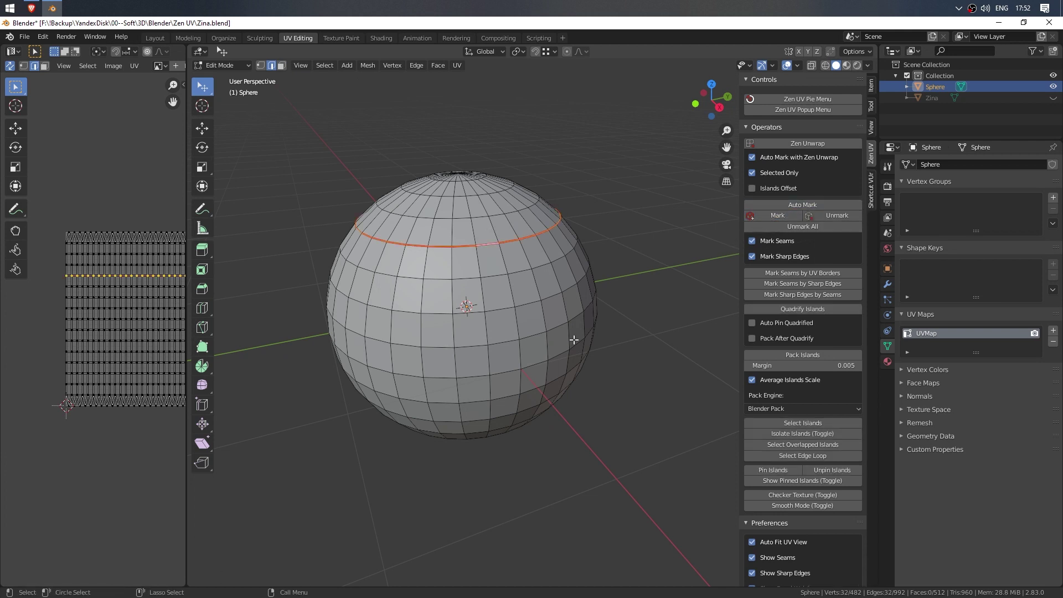
alt+click(502, 397)
click(777, 215)
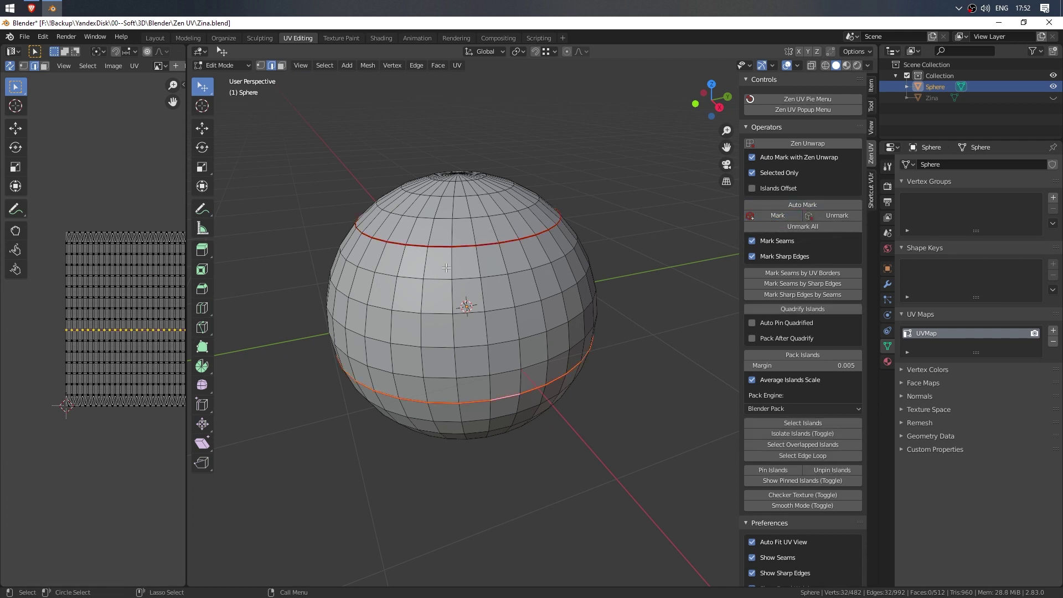
Step: Use Select Edge Loop on two vertical edges between the sphere's marked rings, marking the second resulting loop
click(478, 266)
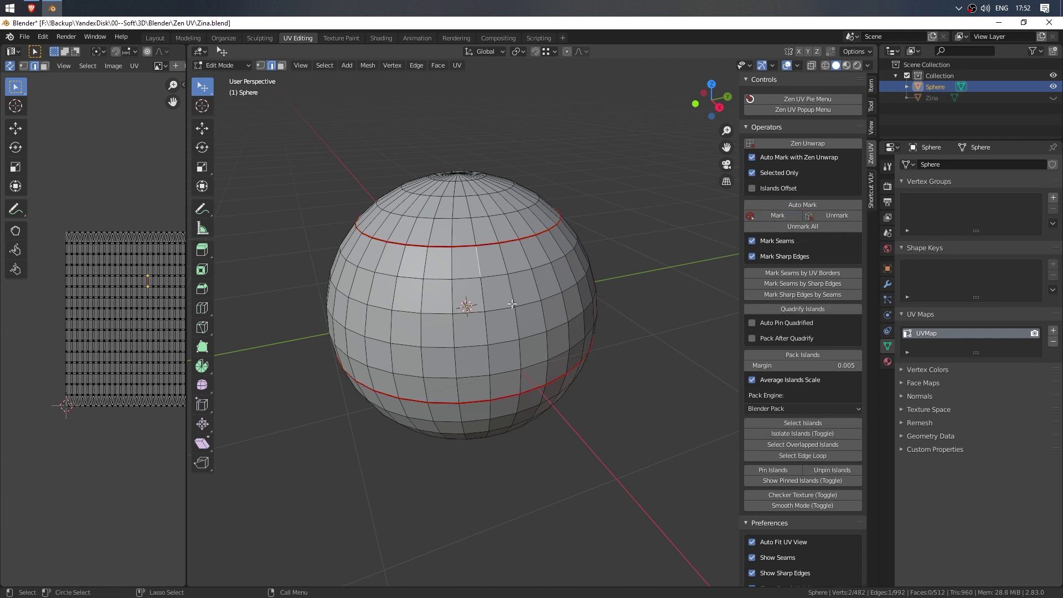
click(802, 455)
click(398, 293)
click(802, 455)
click(792, 216)
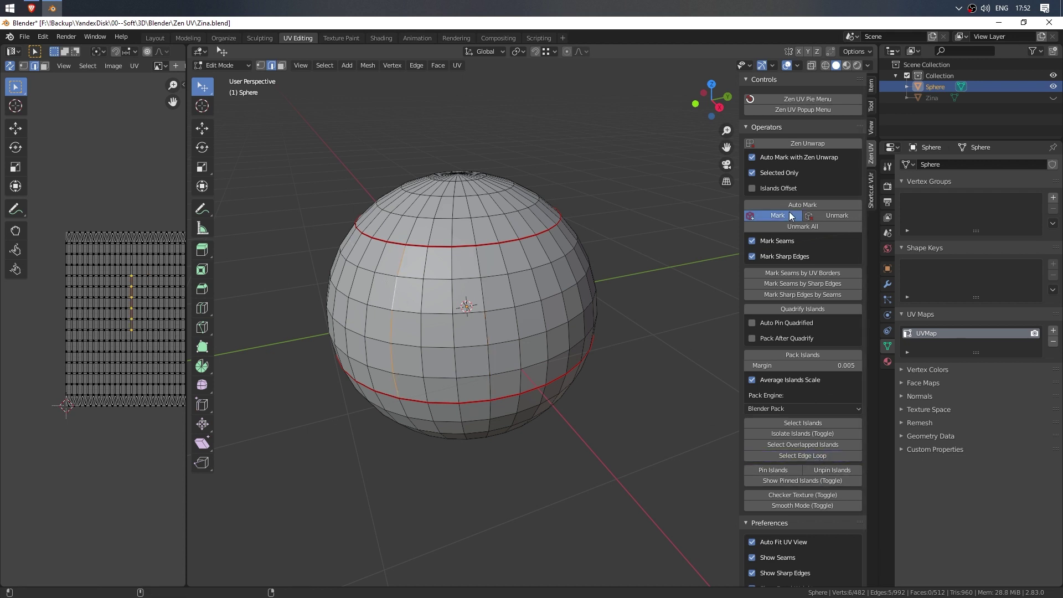
click(688, 290)
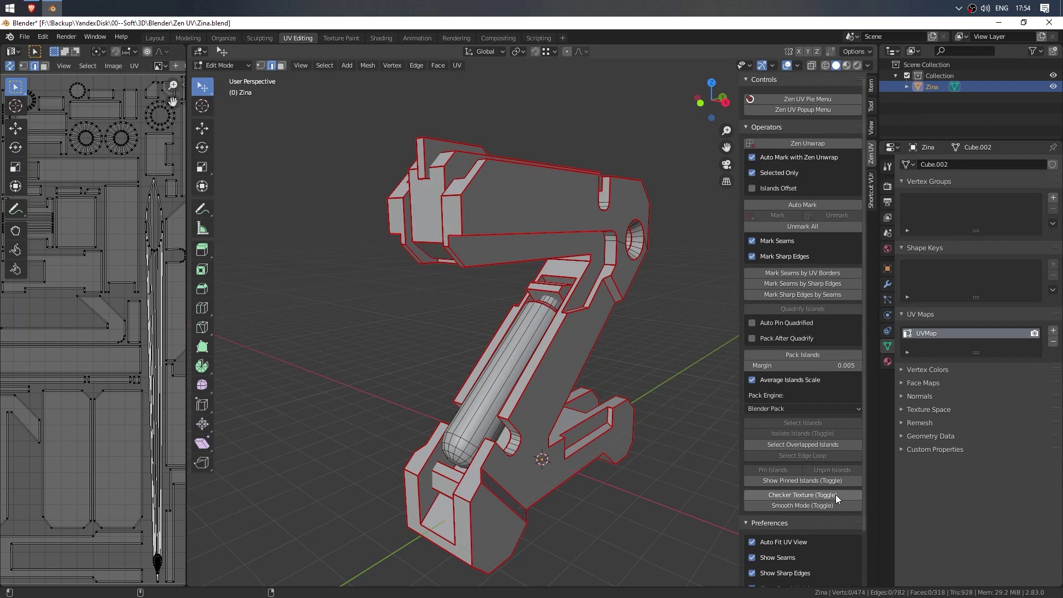
Step: Toggle the Checker Texture and Smooth Mode displays of the Zina model on and off
click(570, 418)
click(835, 494)
double_click(835, 494)
click(837, 504)
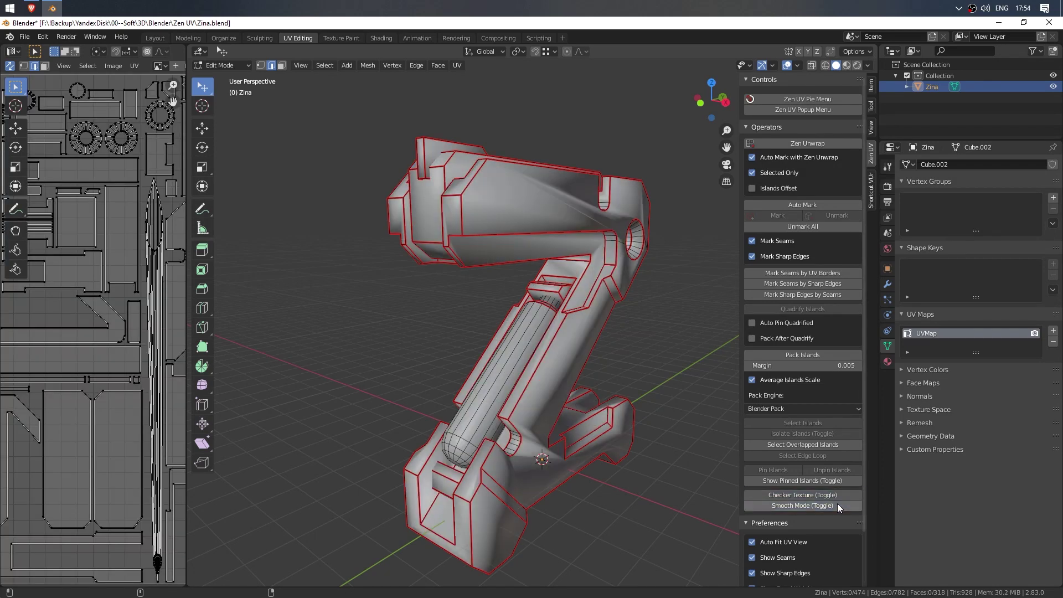
click(837, 505)
click(837, 504)
click(837, 505)
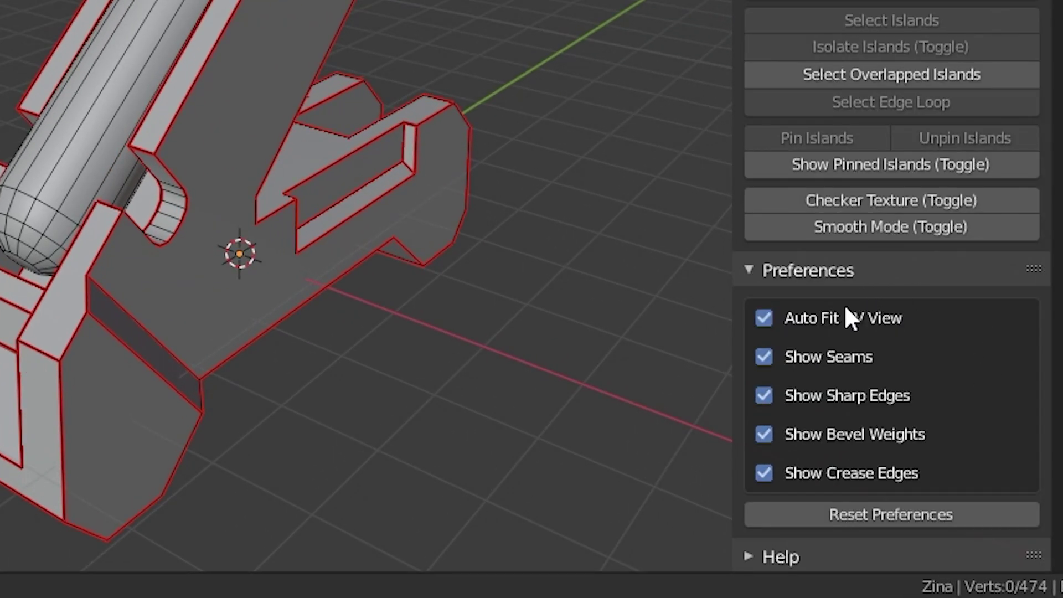
Step: Turn Show Seams and Show Sharp Edges off and back on, and reset the Zen UV preferences
click(845, 371)
click(844, 394)
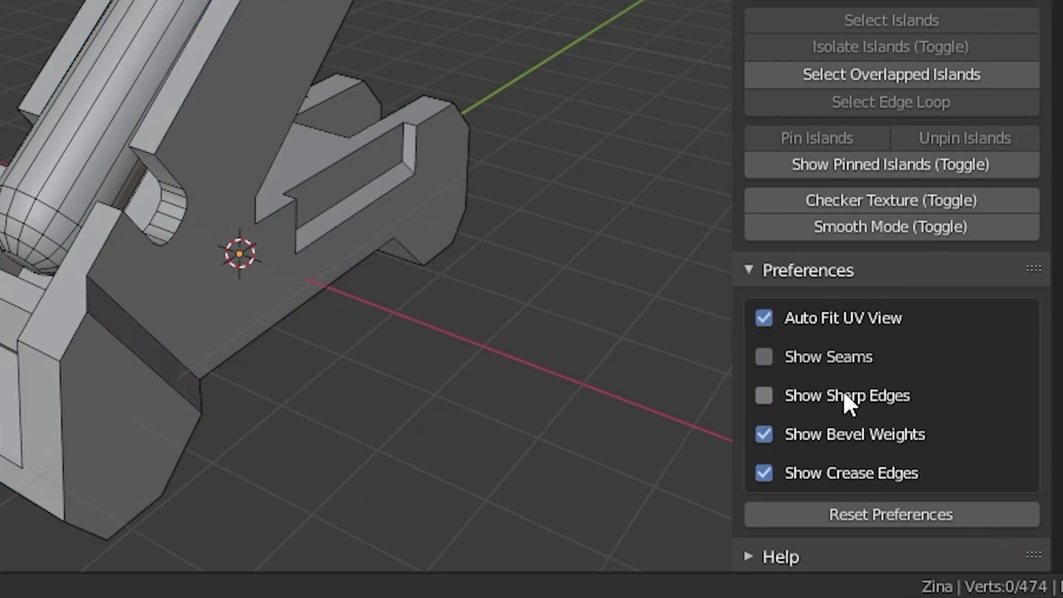
click(843, 395)
click(845, 359)
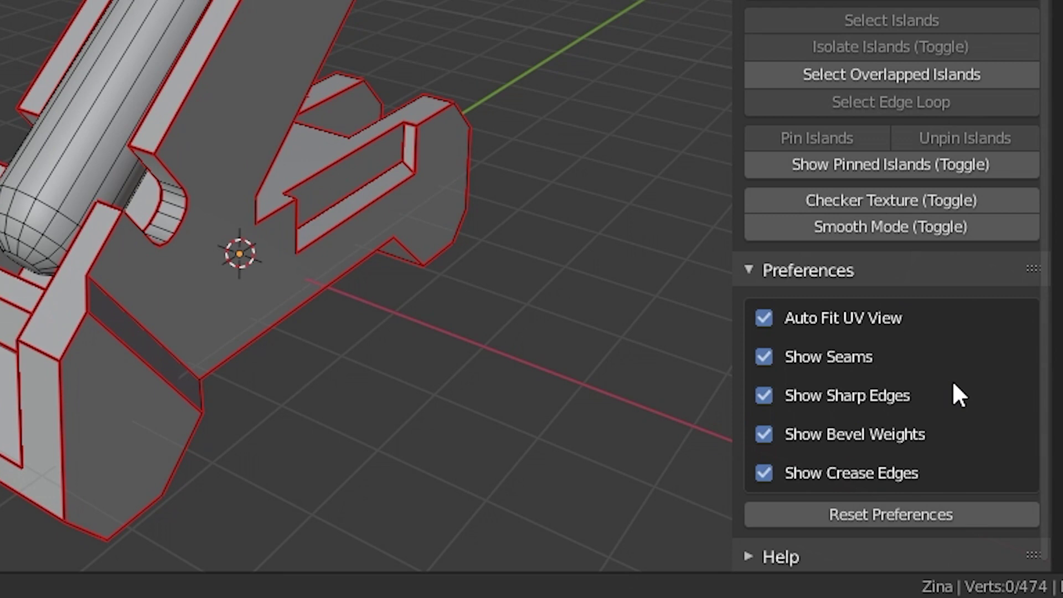
click(838, 513)
Step: Expand the Zen UV Help section, and close the Zen UV Support Discord page in the browser
click(845, 560)
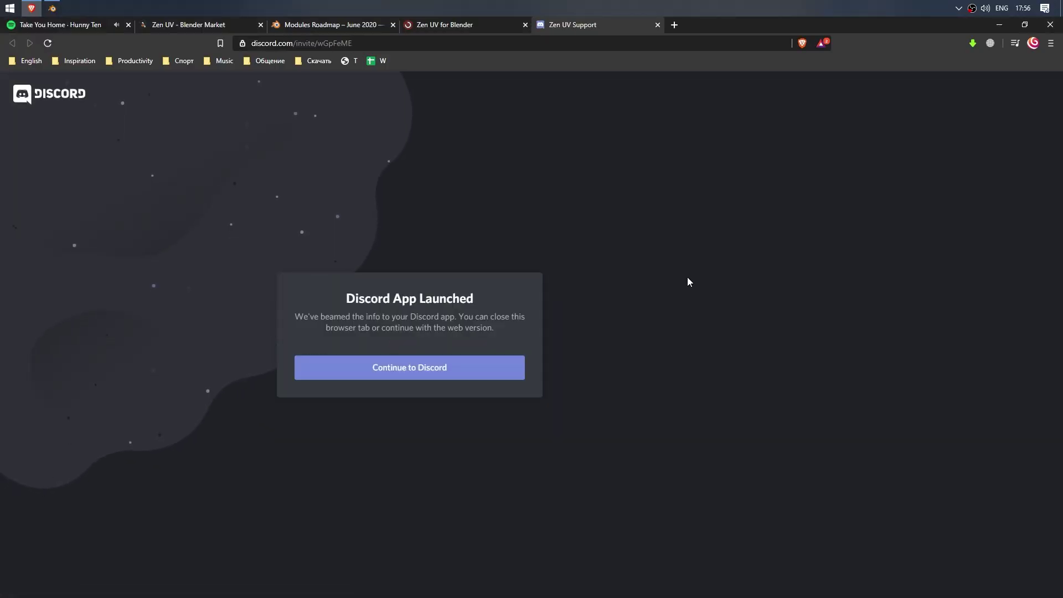
click(656, 25)
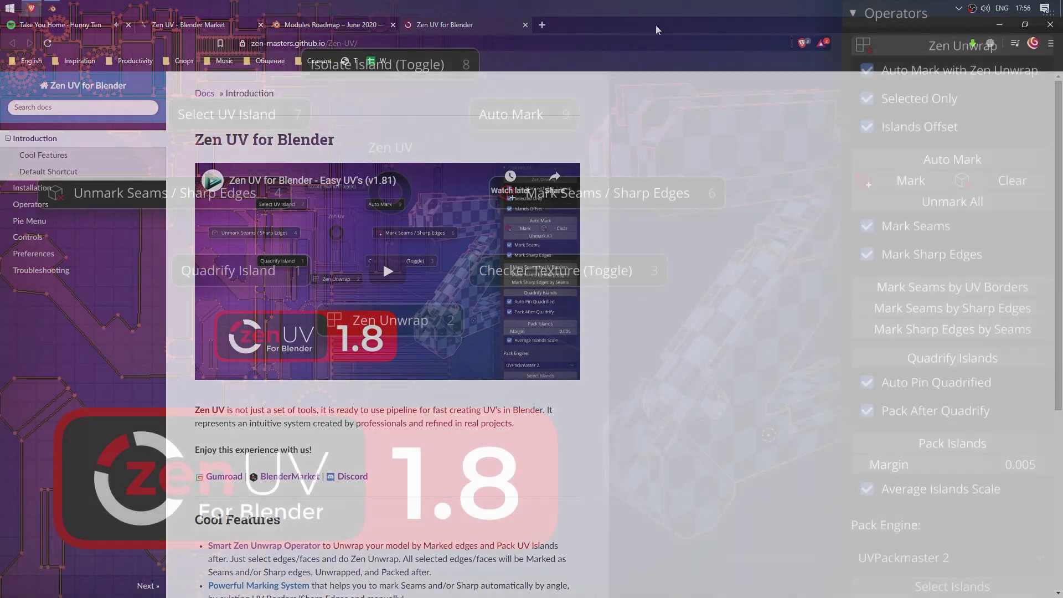